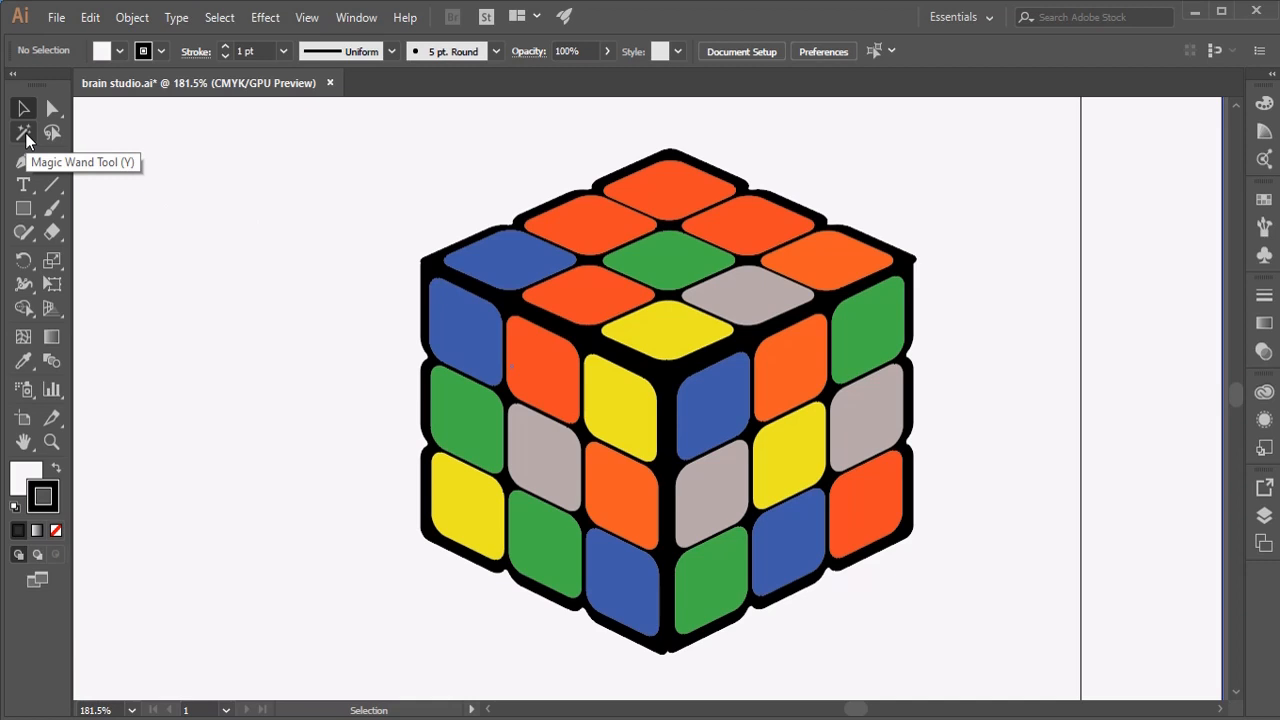
- Select the yellow, the orange, and the grey tiles of the cube as separate same-colour selections with the Magic Wand tool
{"action": "left_click", "coordinate": [26, 137]}
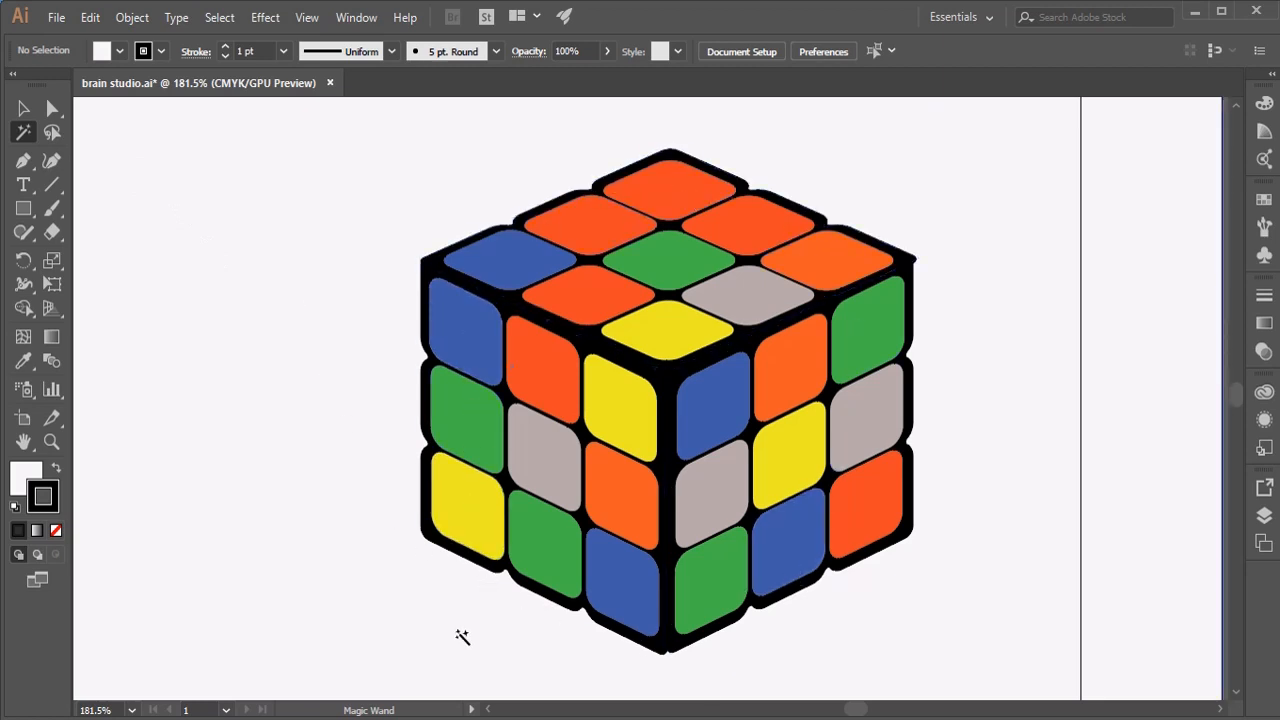
{"action": "left_click", "coordinate": [468, 523]}
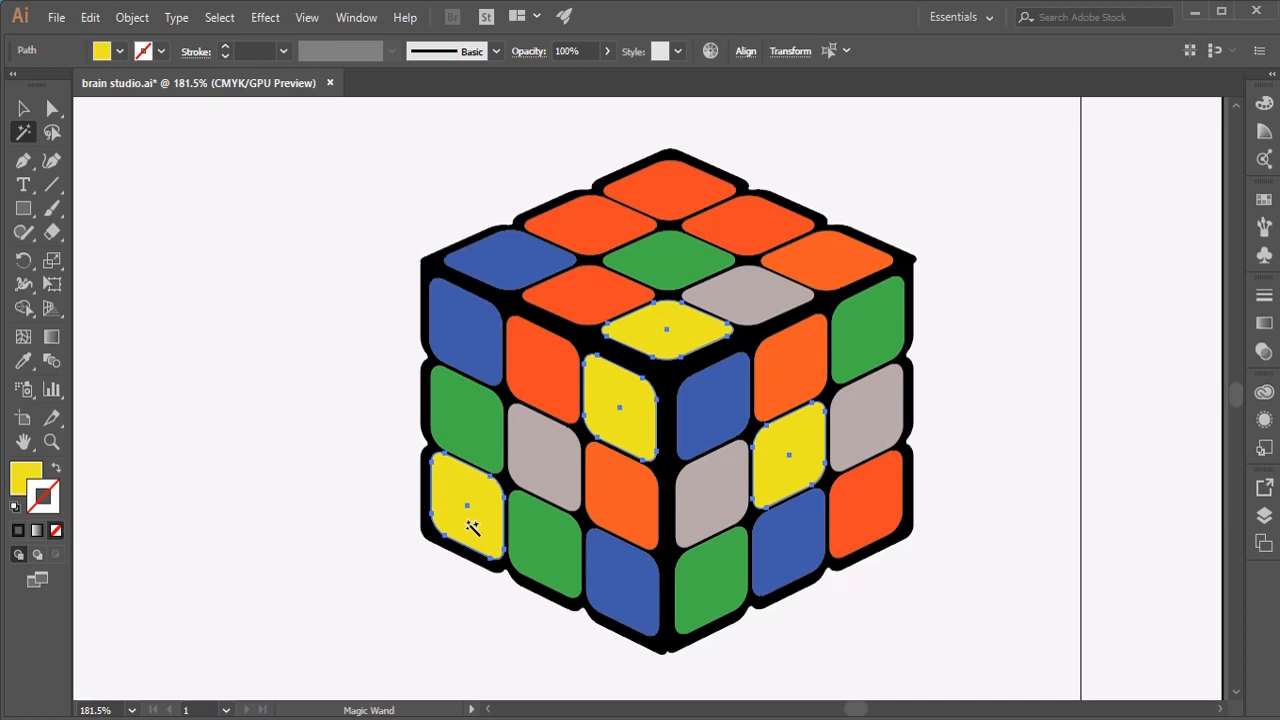
{"action": "left_click", "coordinate": [557, 381]}
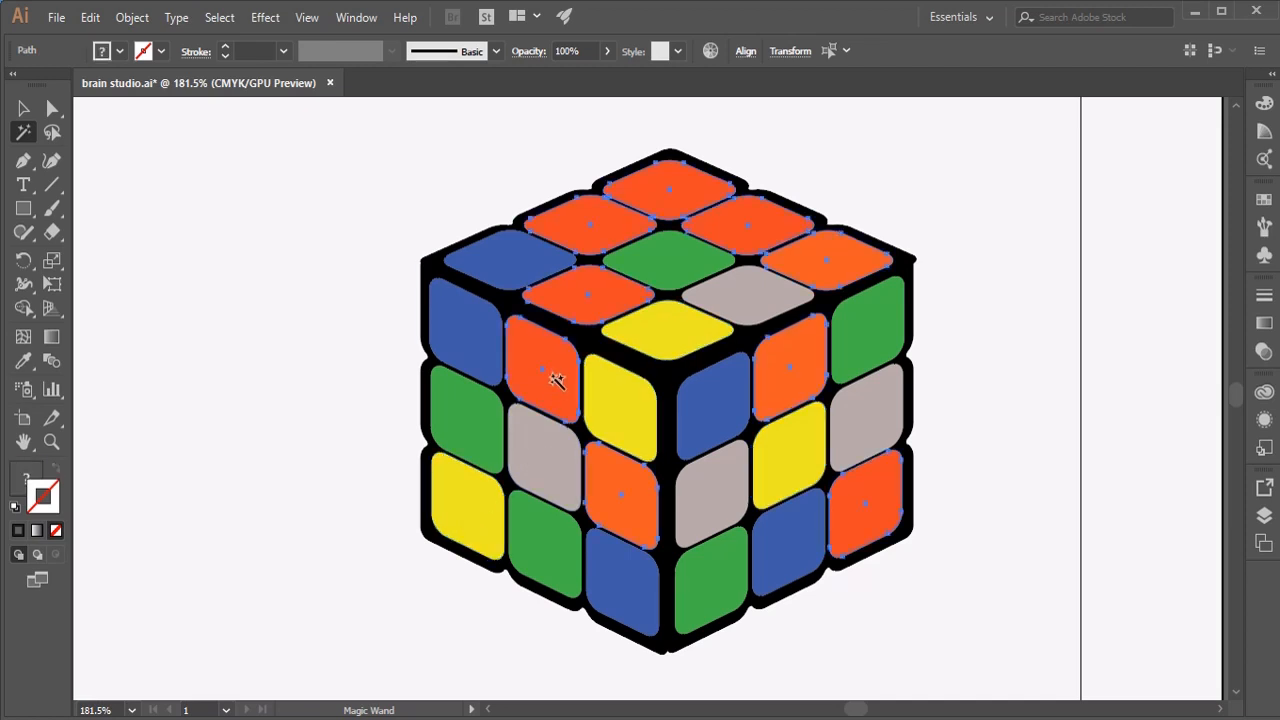
{"action": "left_click", "coordinate": [537, 463]}
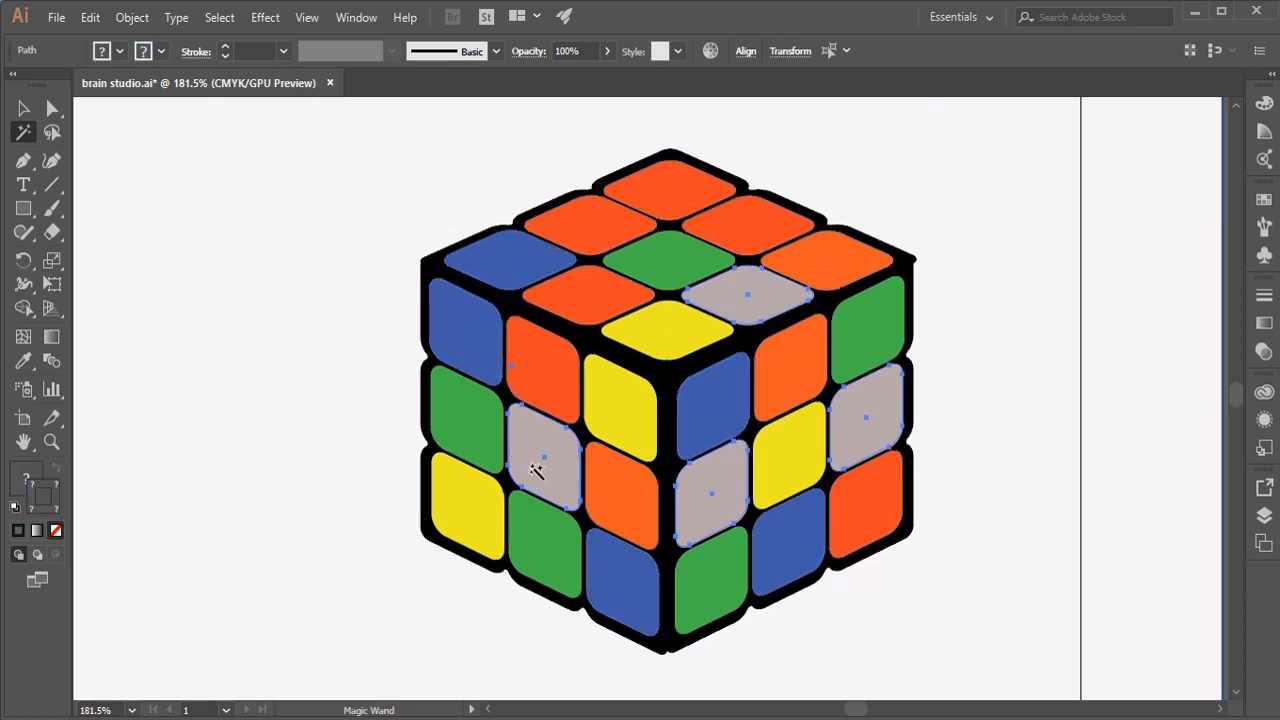
- Select all grey tiles with the Magic Wand and add the yellow and orange tiles to the selection
{"action": "left_click", "coordinate": [430, 525]}
{"action": "left_click", "coordinate": [548, 457]}
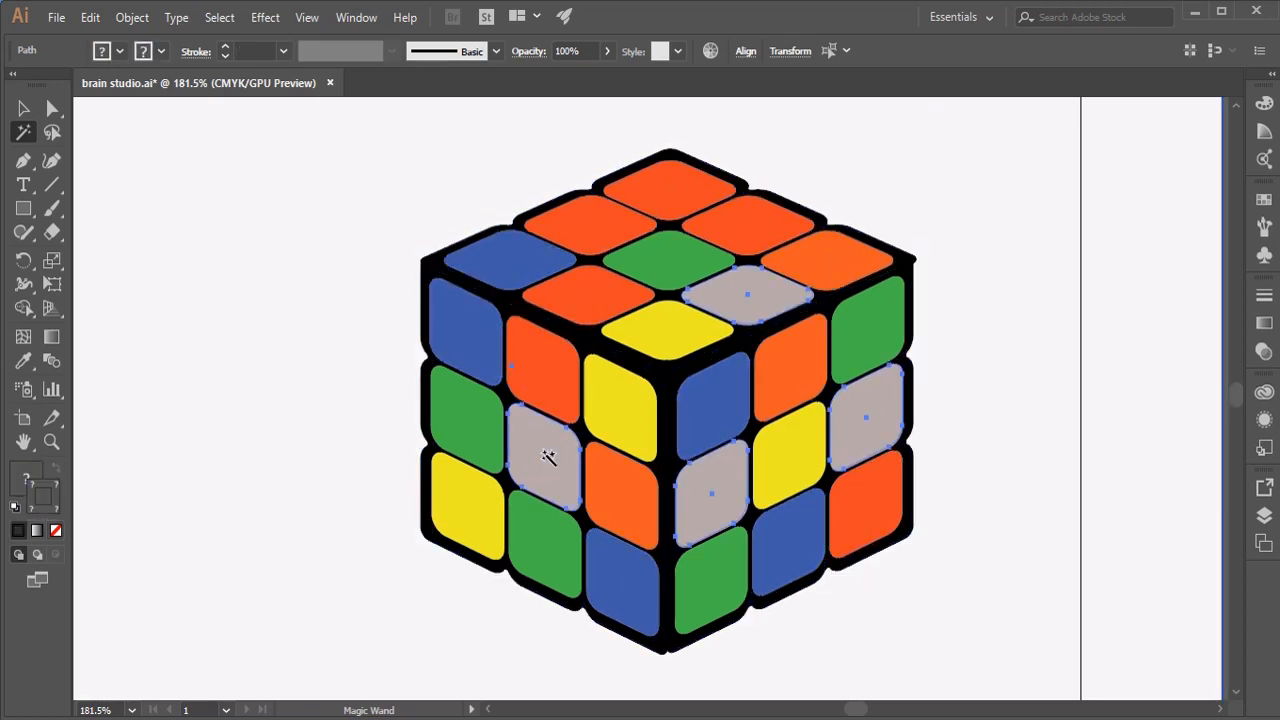
{"action": "left_click", "coordinate": [620, 410], "text": "shift"}
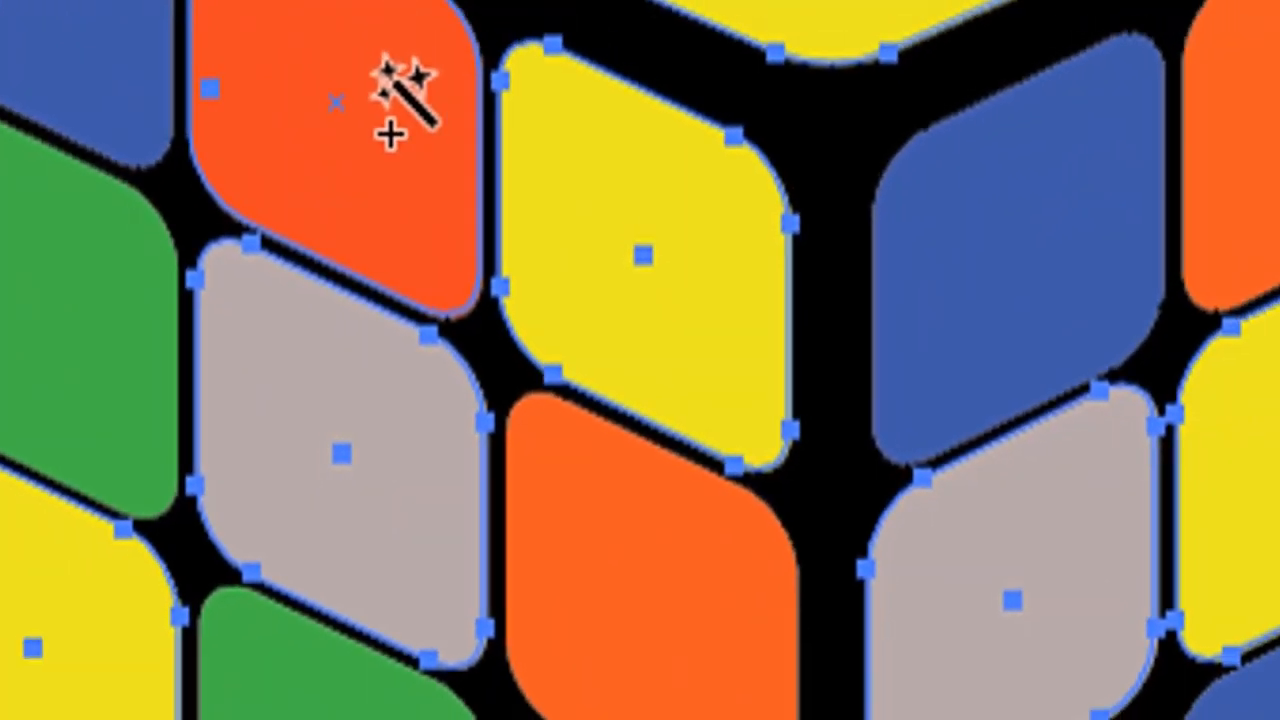
{"action": "left_click", "coordinate": [365, 46], "text": "shift"}
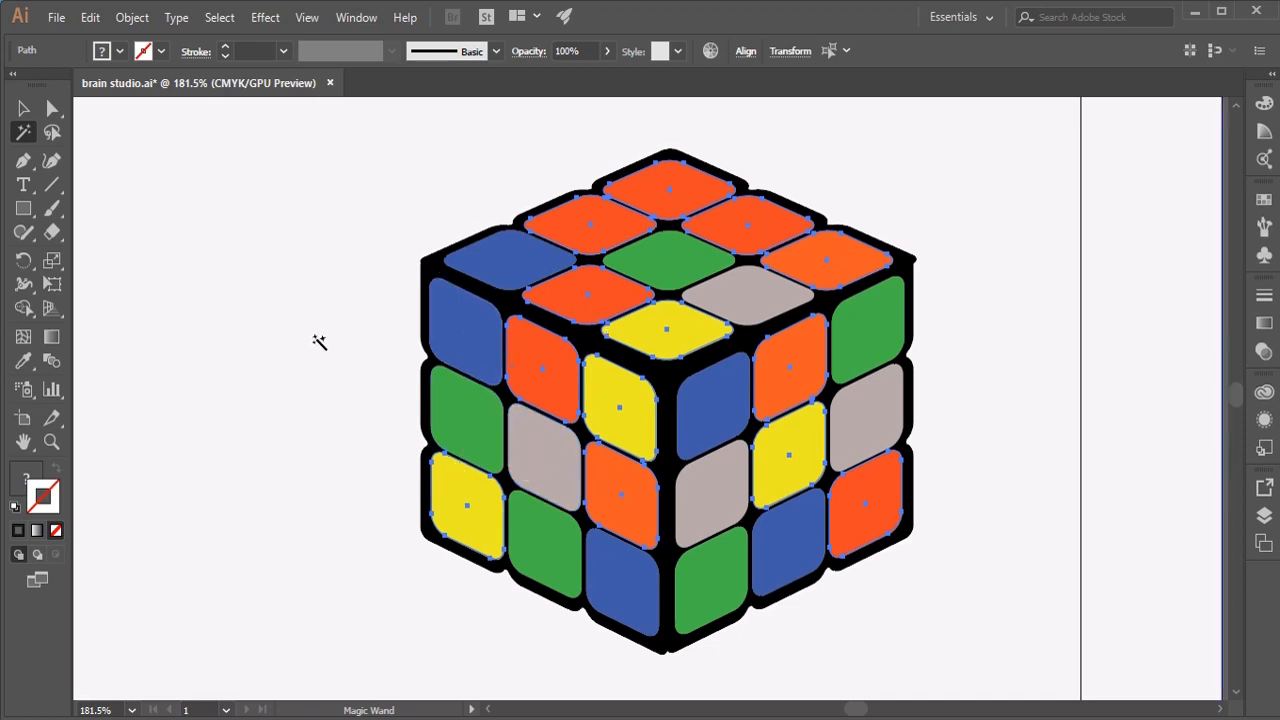
- Open the Magic Wand options and set the Fill Color tolerance to 100
{"action": "double_click", "coordinate": [25, 135]}
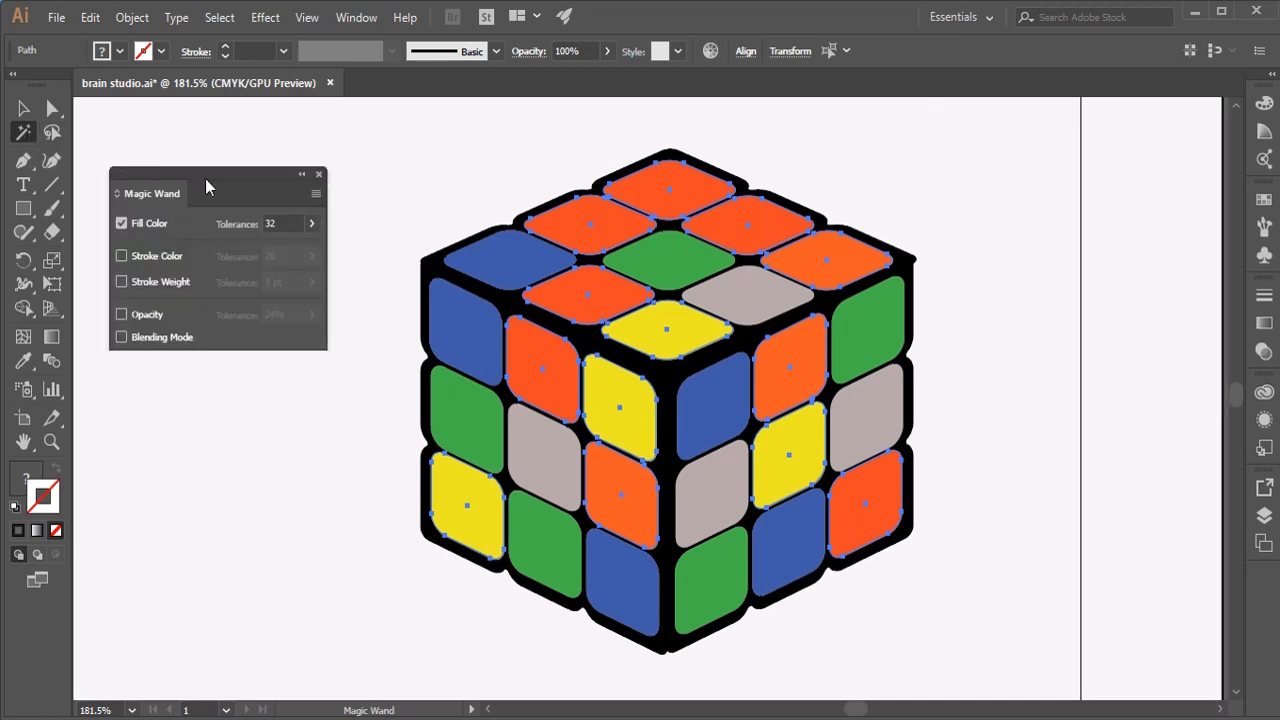
{"action": "left_click", "coordinate": [320, 173]}
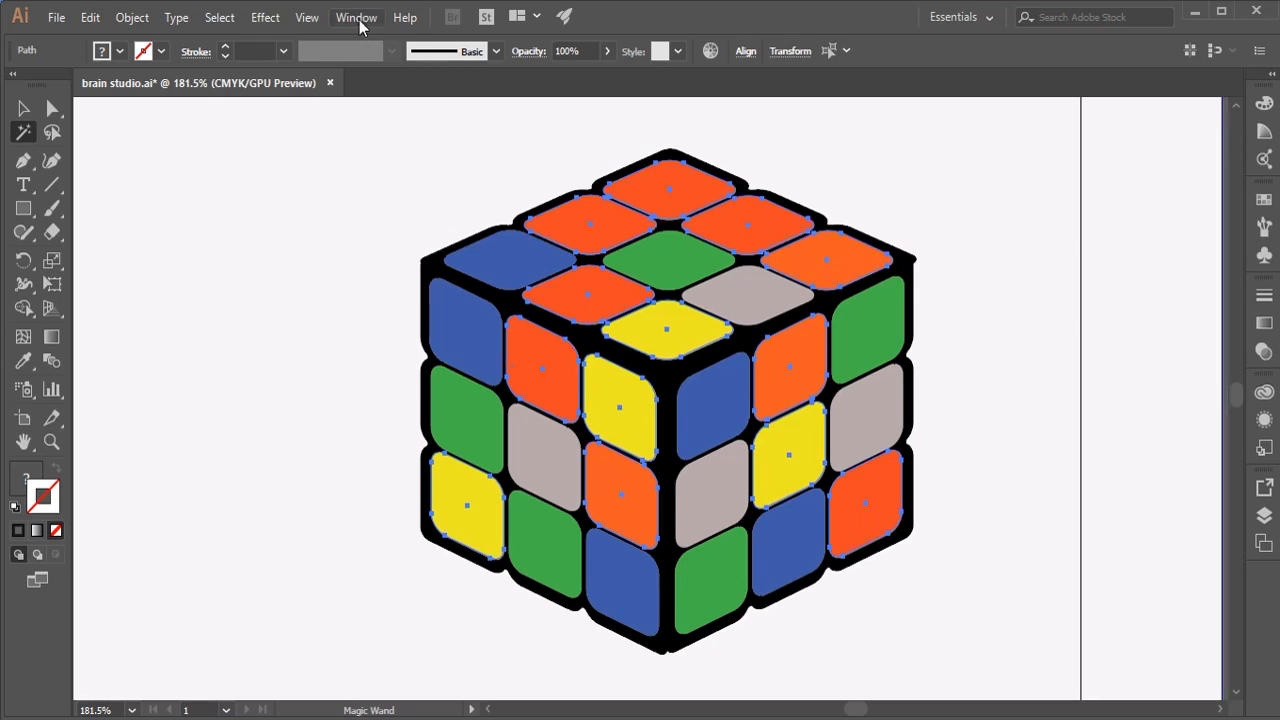
{"action": "left_click", "coordinate": [358, 20]}
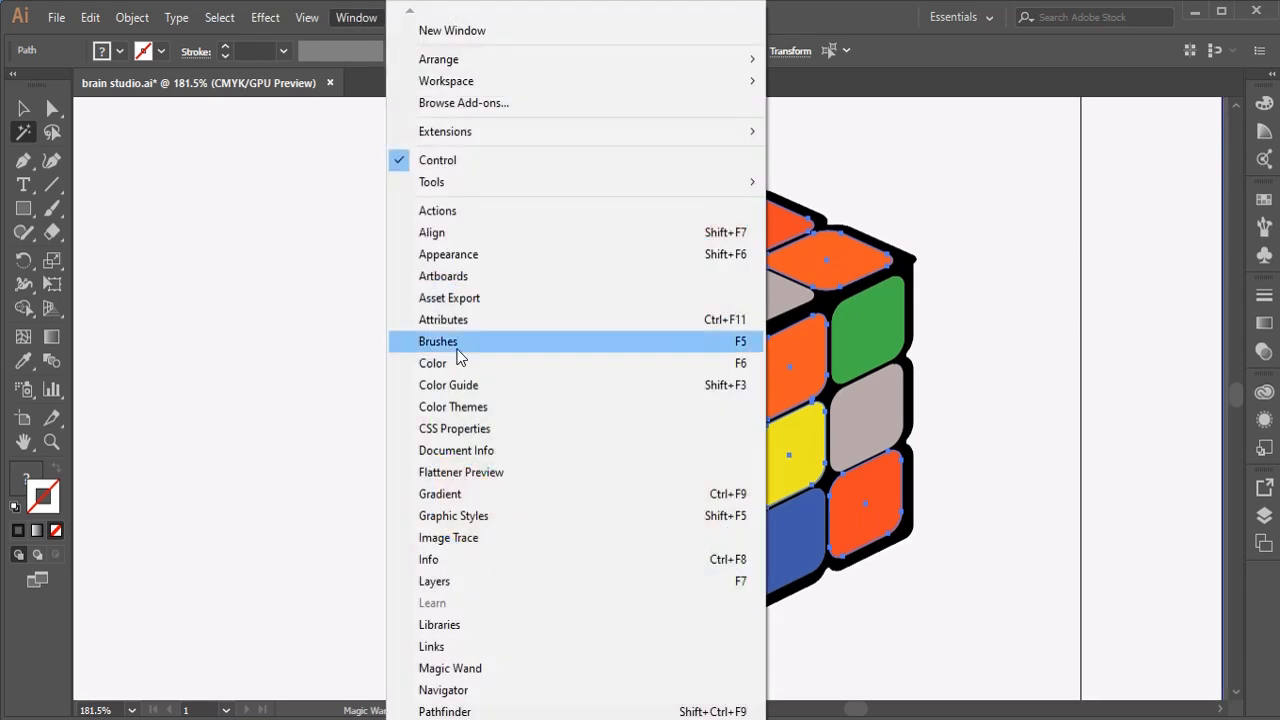
{"action": "left_click", "coordinate": [472, 679]}
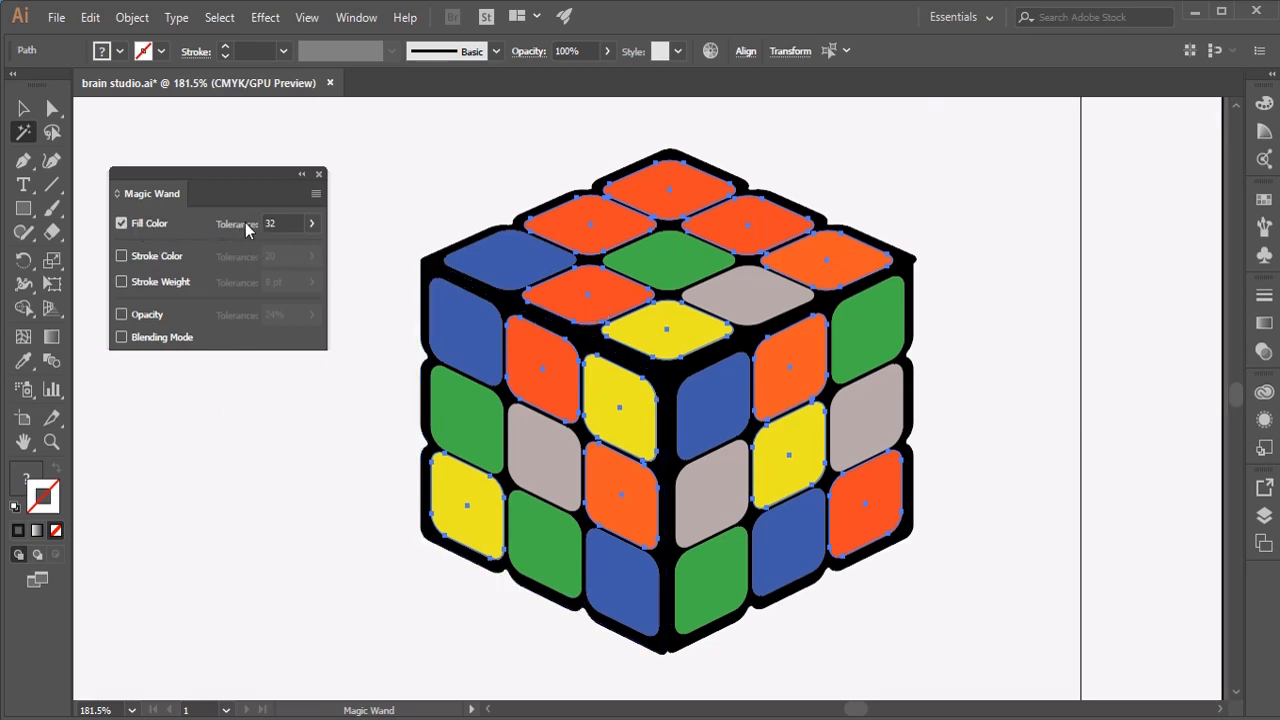
{"action": "left_click", "coordinate": [316, 224]}
{"action": "left_click_drag", "start_coordinate": [263, 250], "coordinate": [332, 253]}
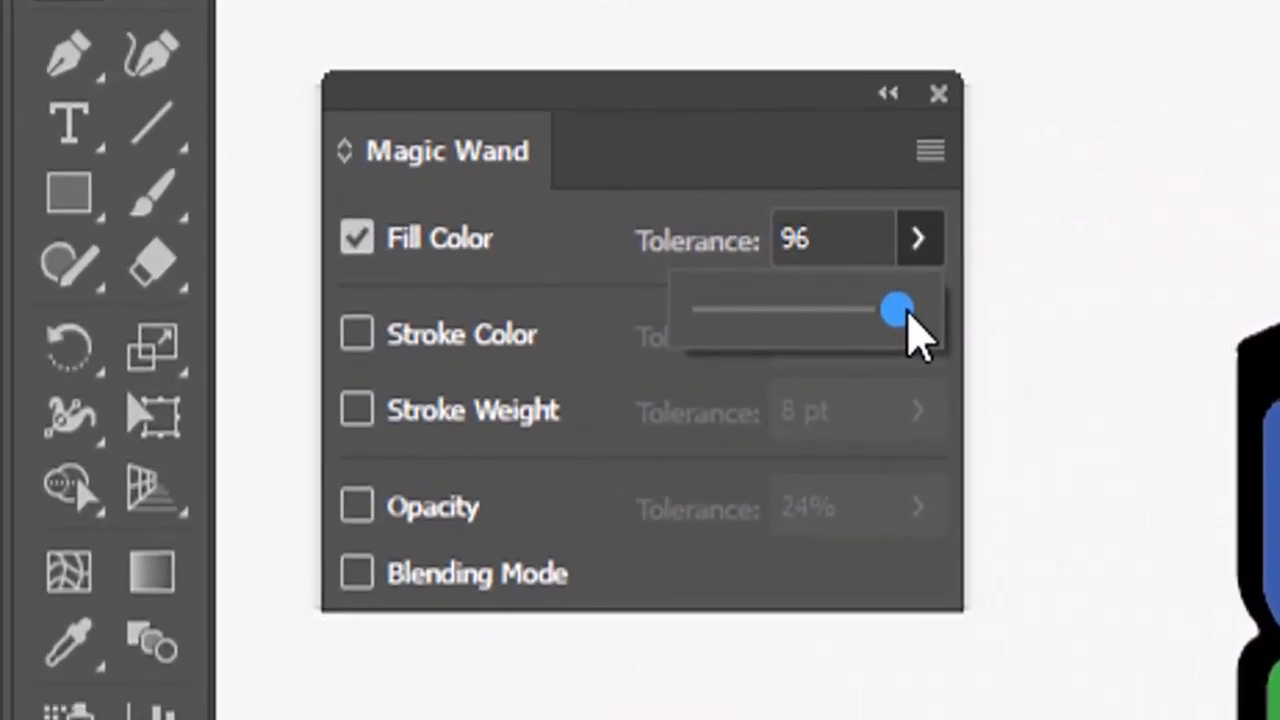
{"action": "left_click_drag", "start_coordinate": [908, 318], "coordinate": [923, 320]}
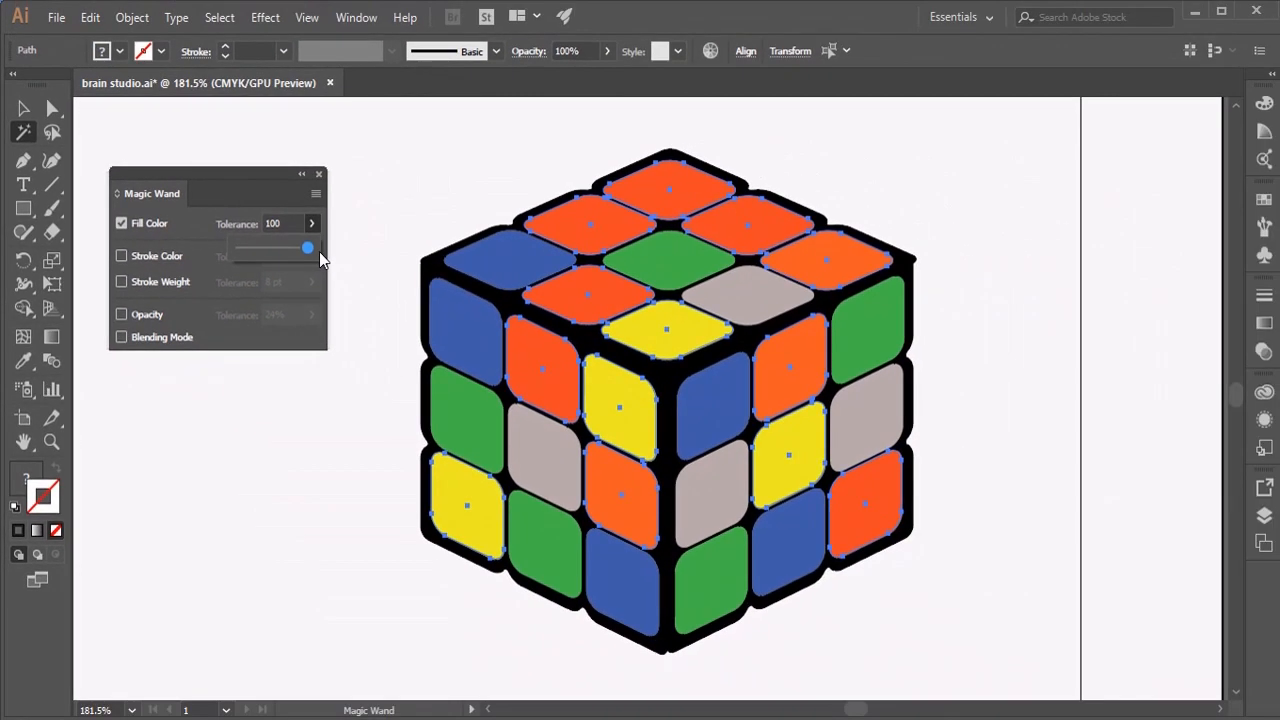
- Magic-wand select similarly coloured tiles from a green, a blue and an orange tile on the cube's left face
{"action": "left_click", "coordinate": [451, 426]}
{"action": "left_click", "coordinate": [478, 432]}
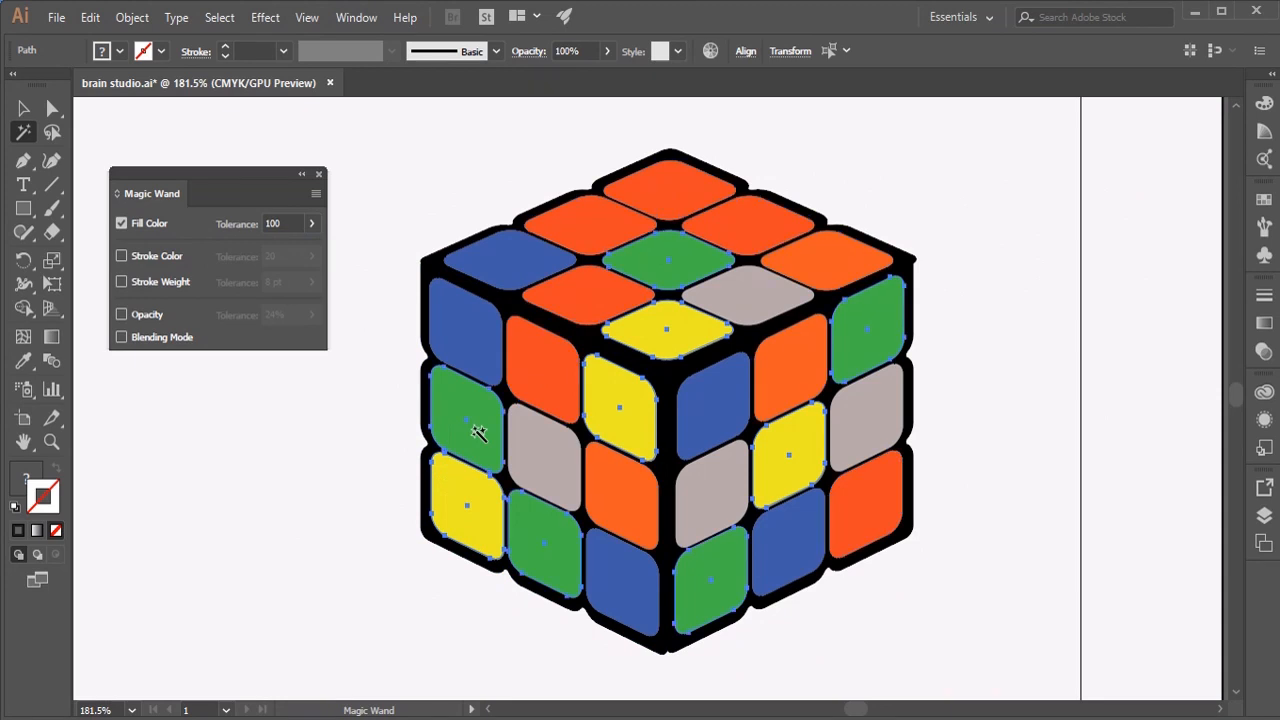
{"action": "left_click", "coordinate": [490, 352]}
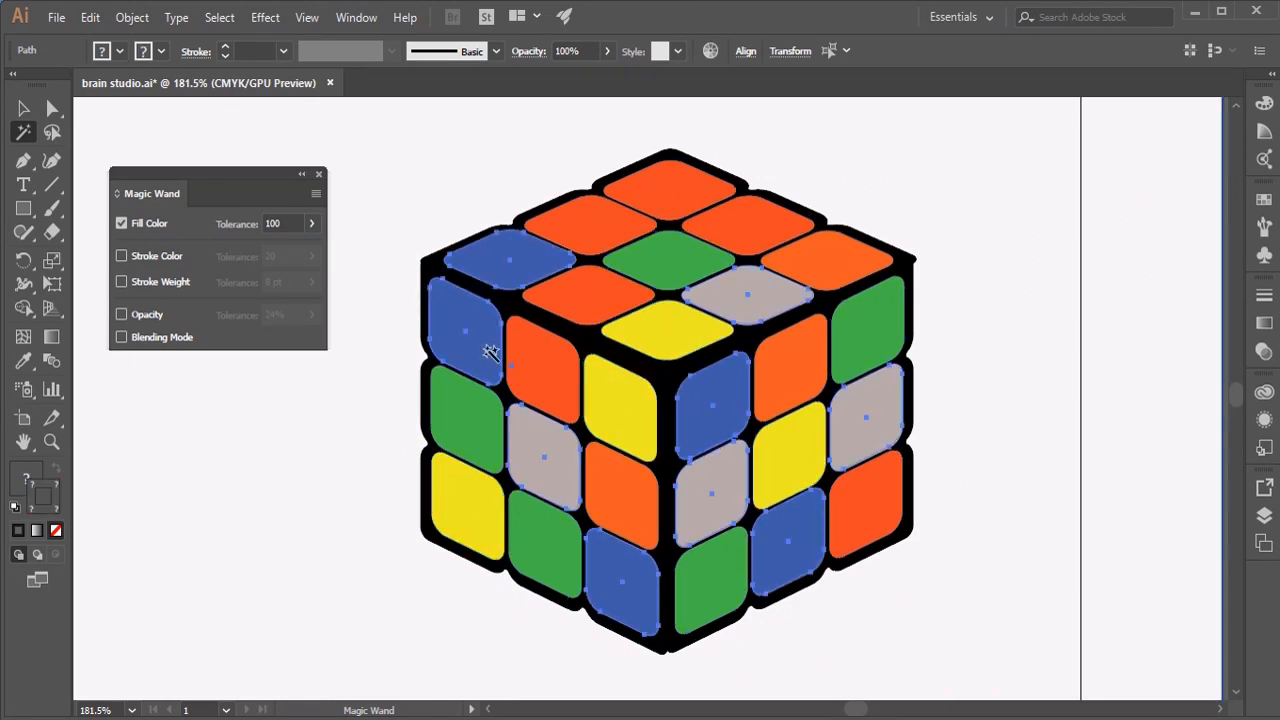
{"action": "left_click", "coordinate": [545, 377]}
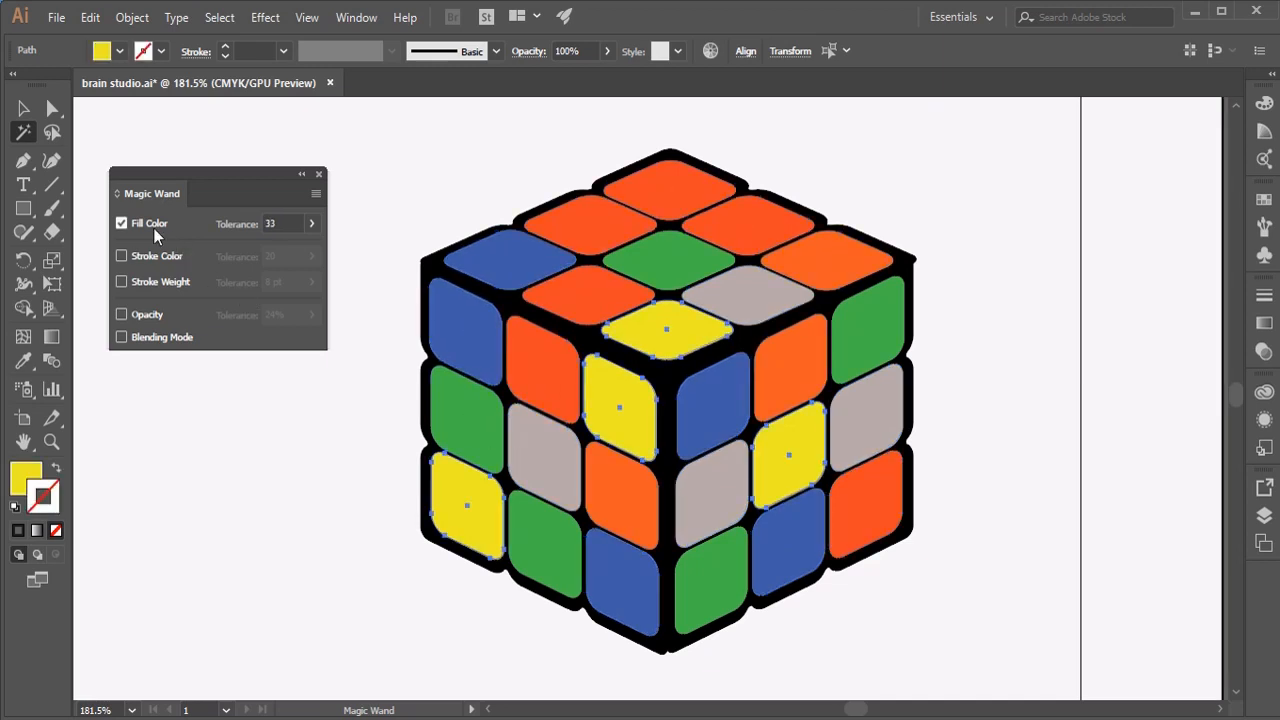
- Switch the Magic Wand criterion from Fill Color to Stroke Color and sample the background, then a green tile without a stroke
{"action": "left_click", "coordinate": [122, 224]}
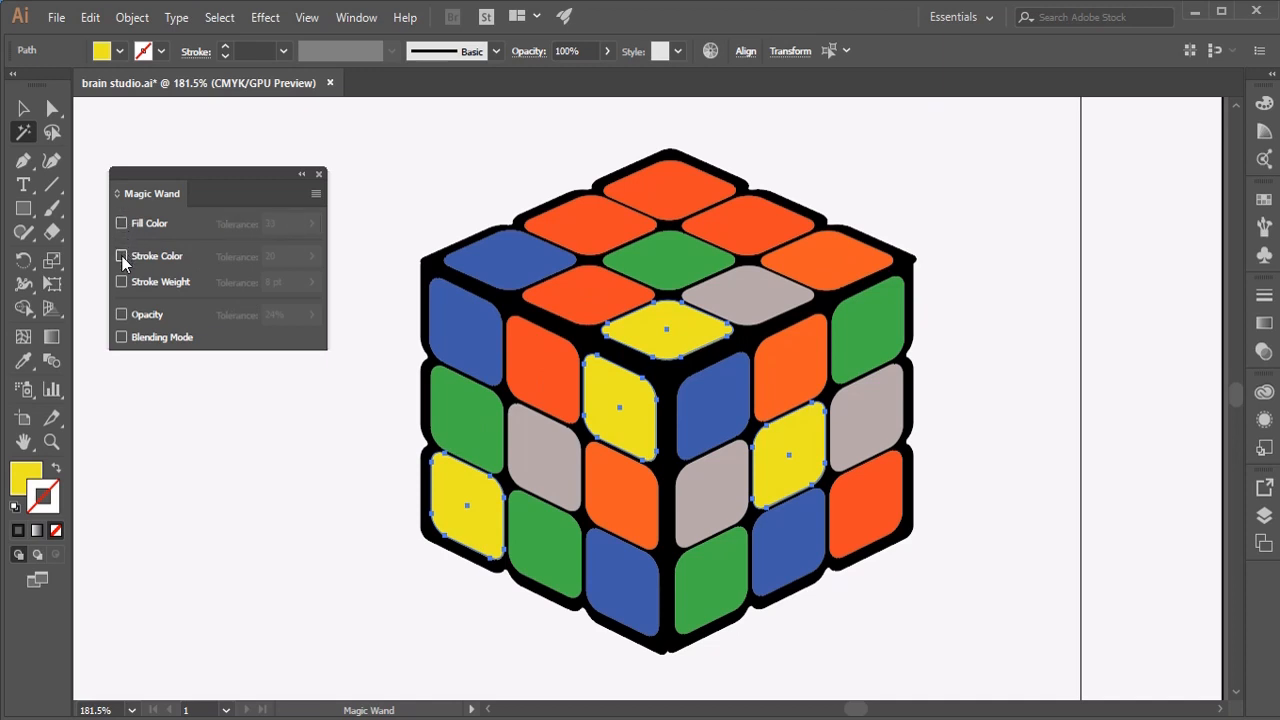
{"action": "left_click", "coordinate": [122, 257]}
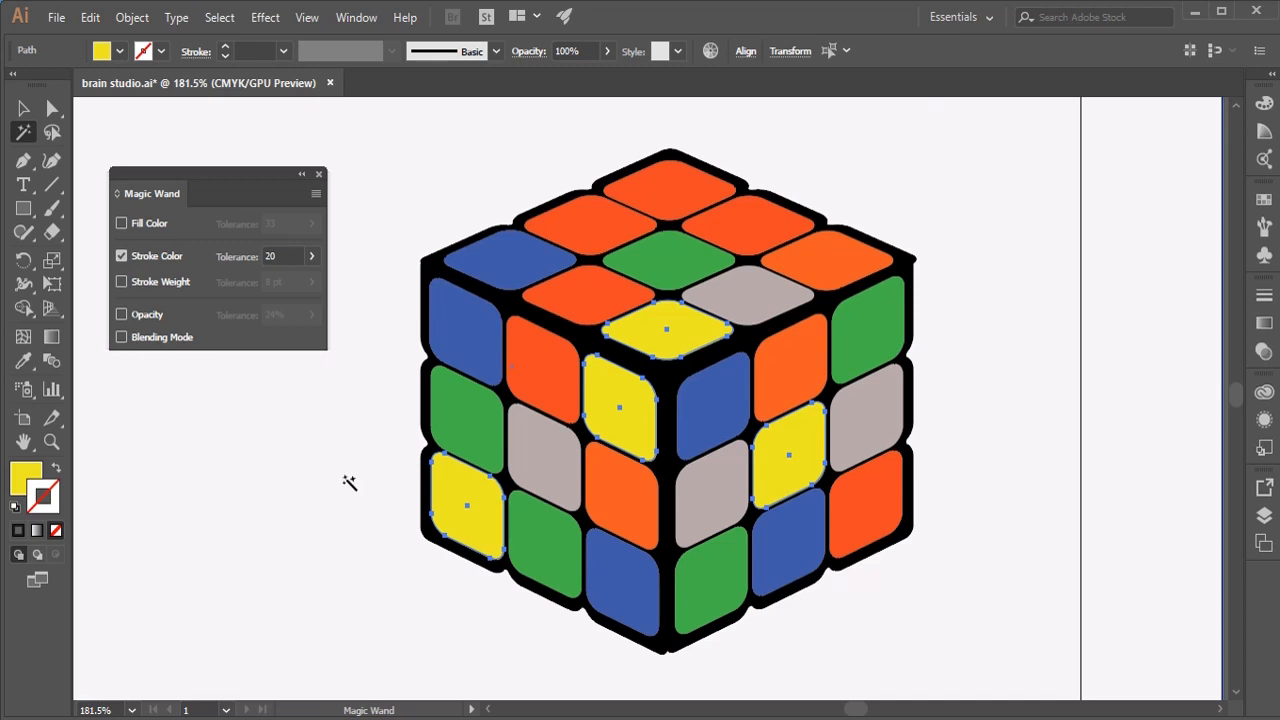
{"action": "left_click", "coordinate": [240, 441]}
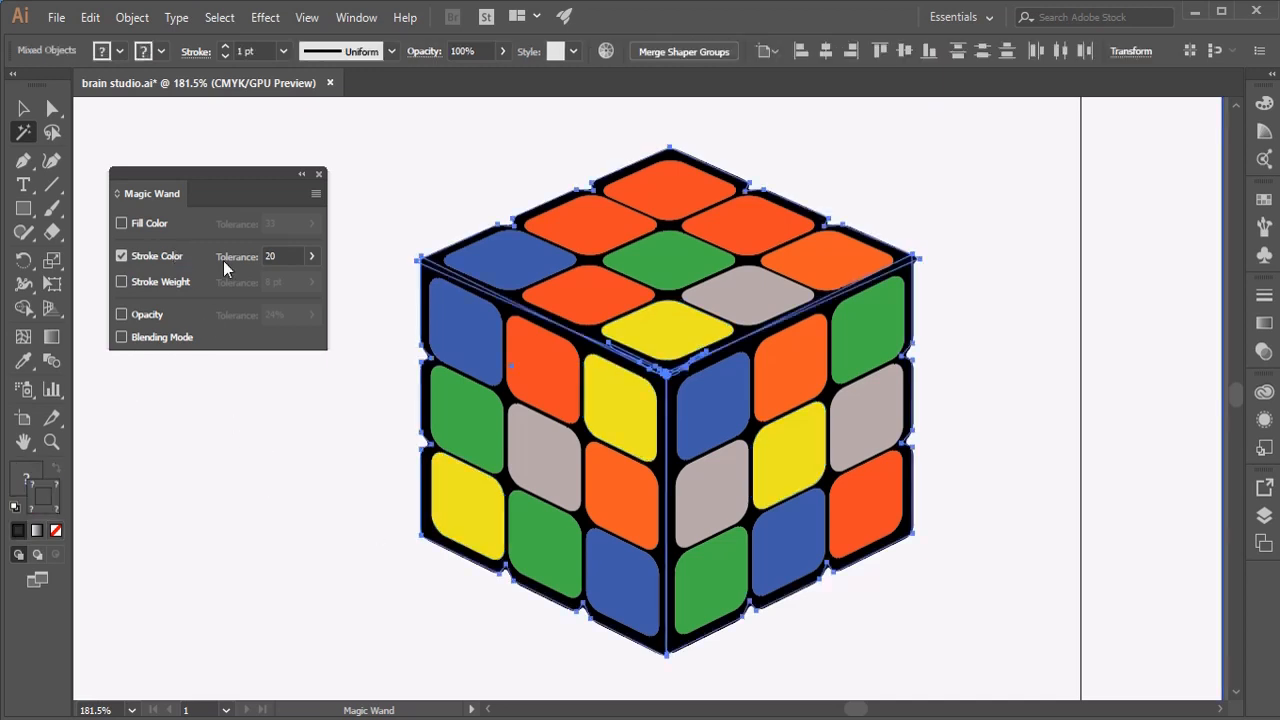
{"action": "left_click", "coordinate": [457, 423]}
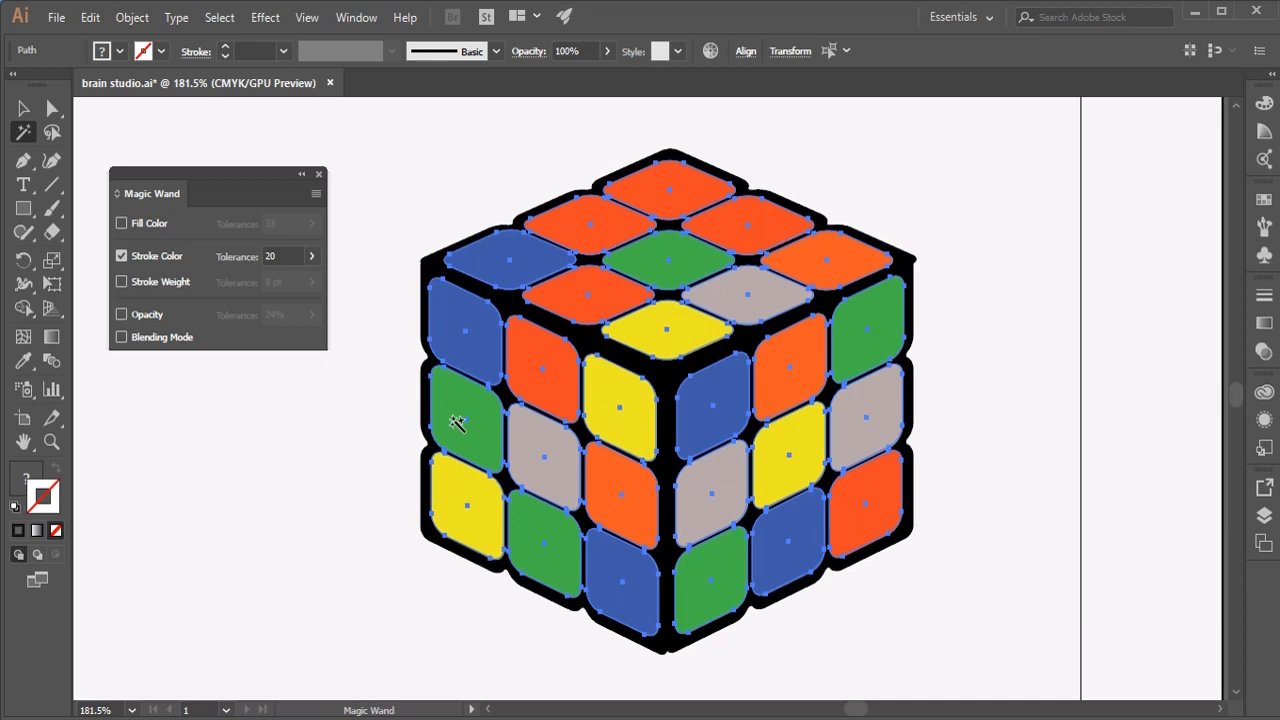
- Give the green tile in the middle row of the cube's left face a pinkish-red stroke, CE2F5D
{"action": "left_click", "coordinate": [22, 110]}
{"action": "left_click", "coordinate": [334, 509]}
{"action": "left_click", "coordinate": [489, 437]}
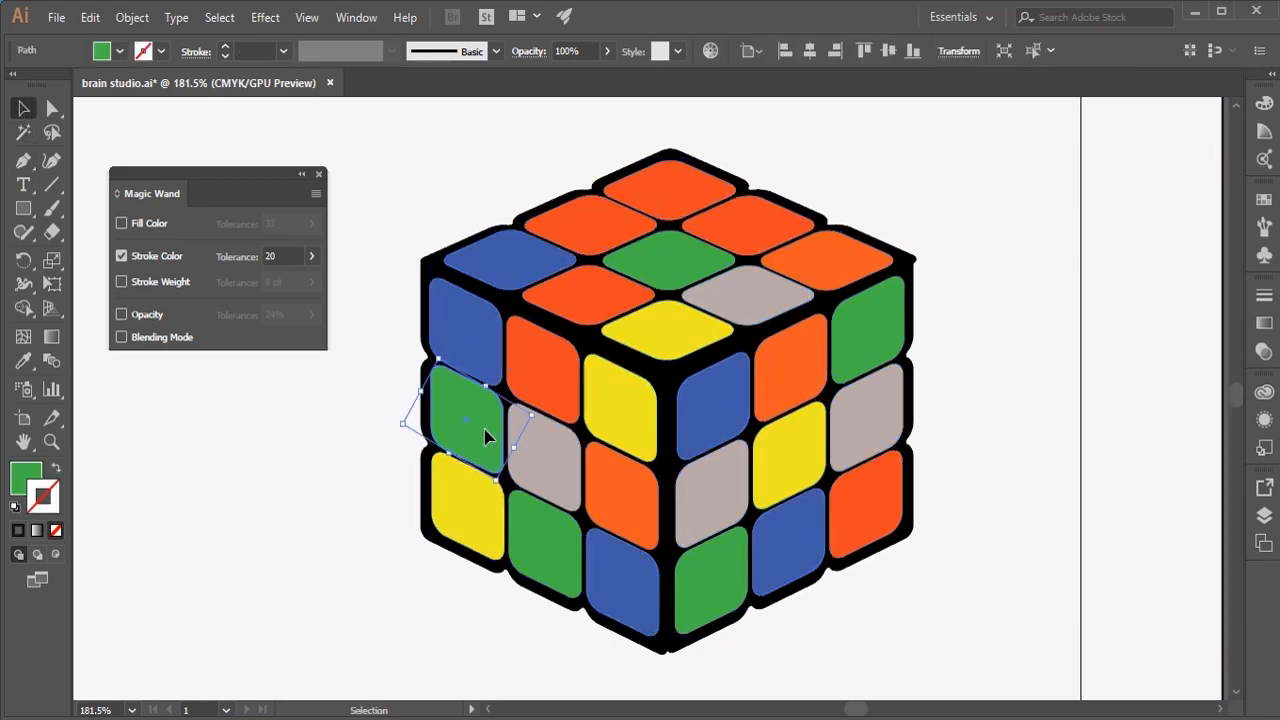
{"action": "double_click", "coordinate": [55, 491]}
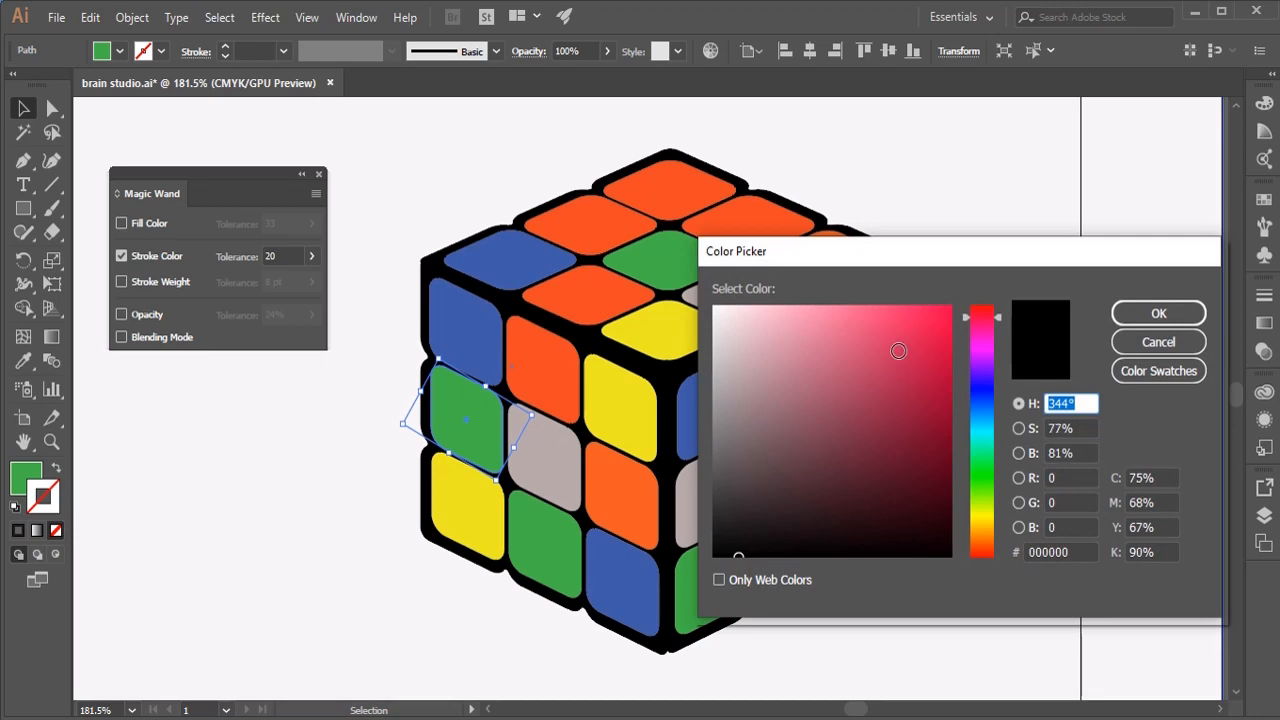
{"action": "left_click", "coordinate": [898, 351]}
{"action": "left_click", "coordinate": [1158, 313]}
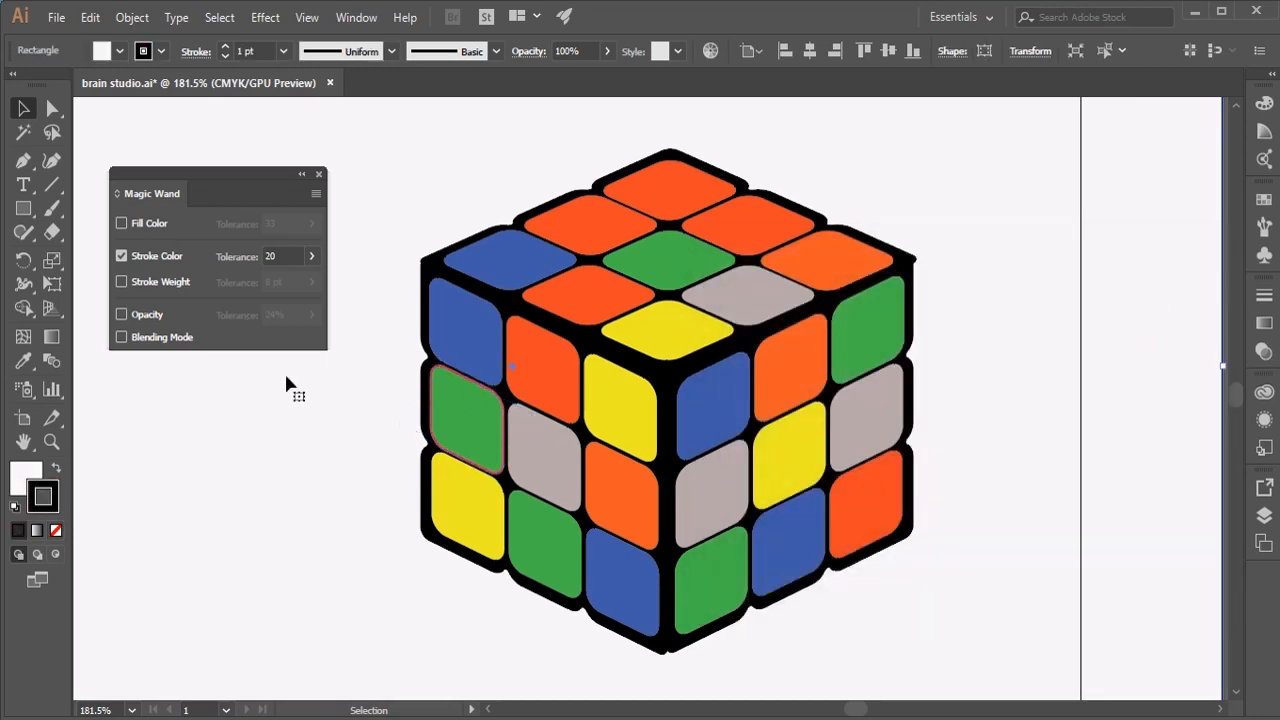
- Give the yellow tile on the cube's top face an olive stroke, 847F23, and deselect it
{"action": "left_click", "coordinate": [680, 332]}
{"action": "double_click", "coordinate": [44, 495]}
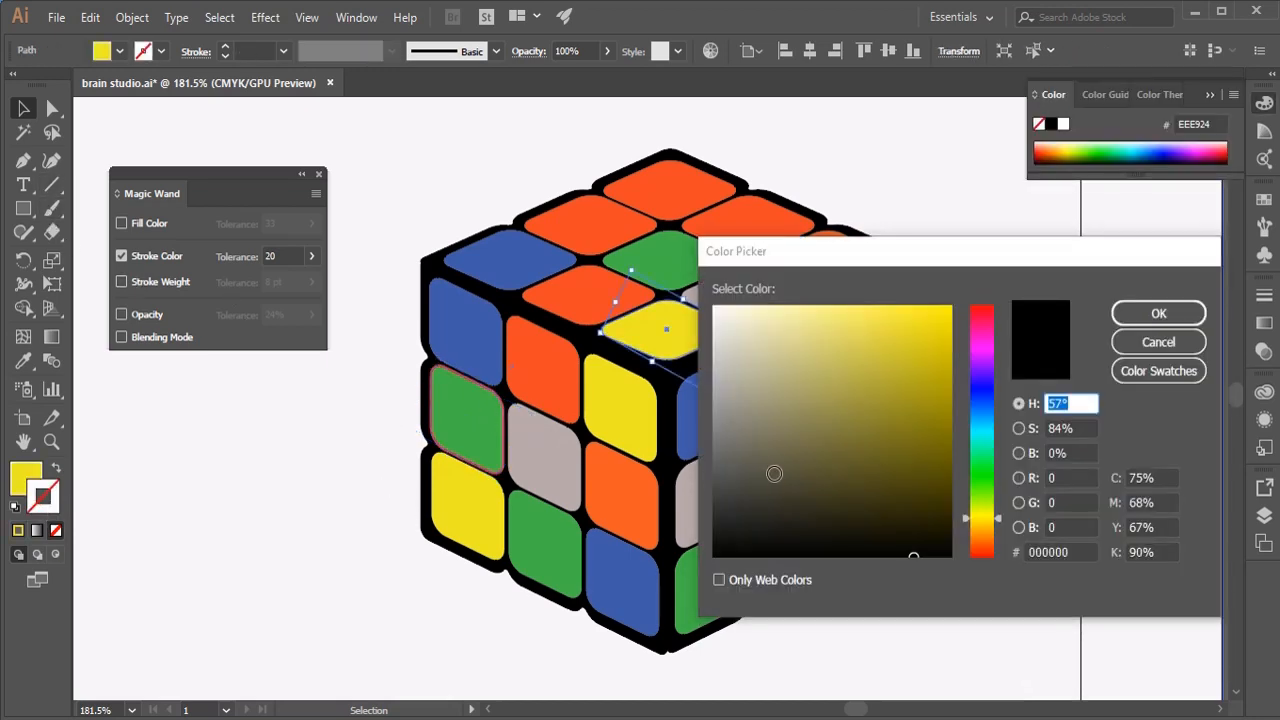
{"action": "left_click", "coordinate": [892, 424]}
{"action": "left_click", "coordinate": [1158, 313]}
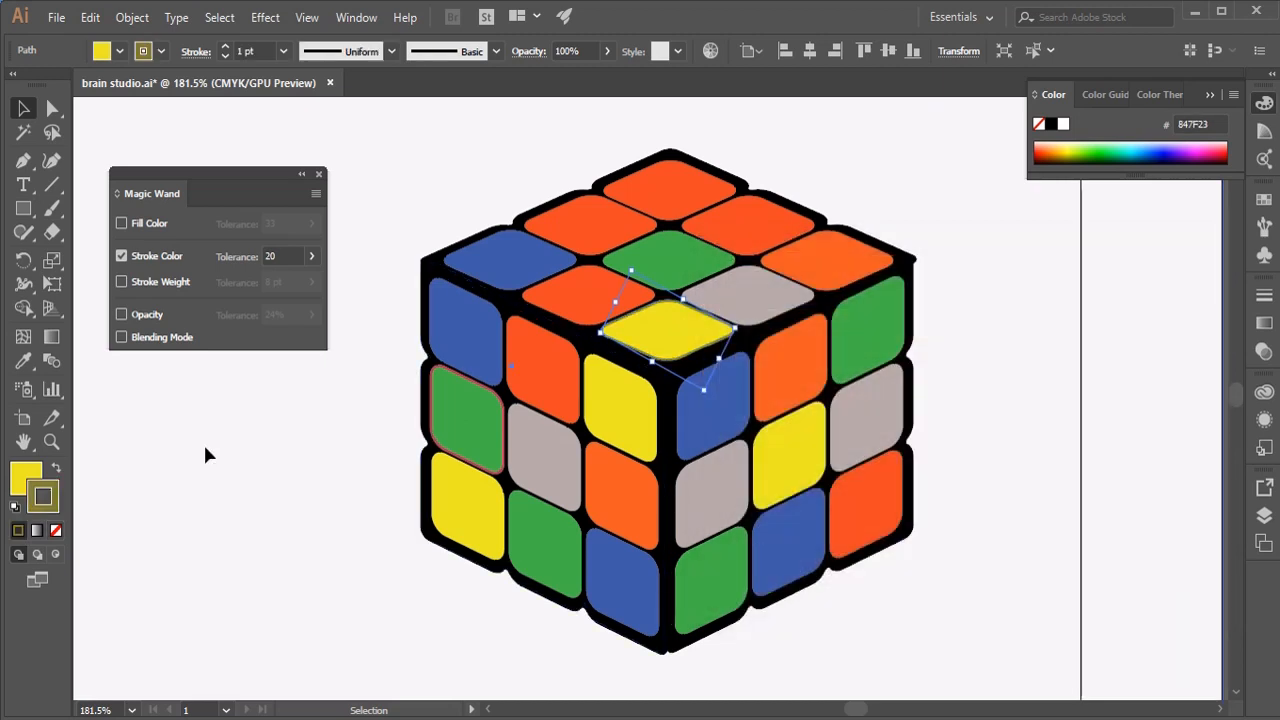
{"action": "left_click", "coordinate": [205, 448]}
- Magic-wand select the tiles without a stroke, then the pink-outlined green tile, by stroke colour
{"action": "left_click", "coordinate": [24, 132]}
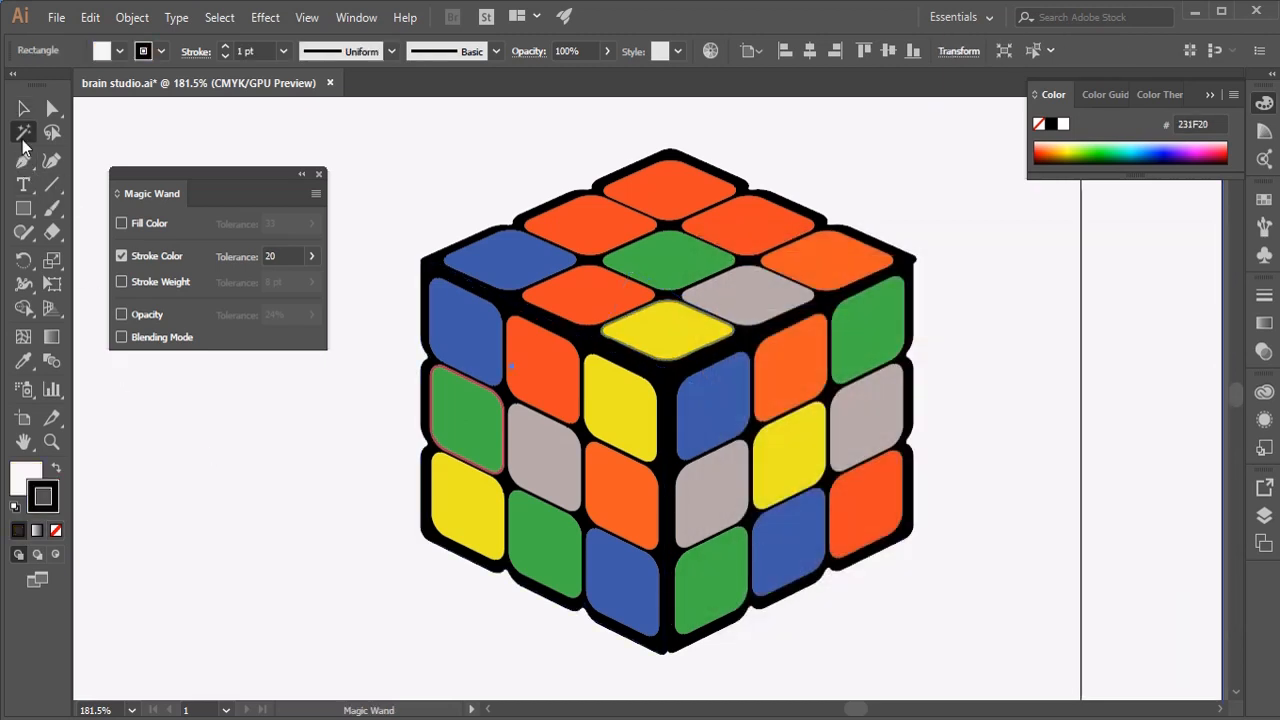
{"action": "left_click", "coordinate": [467, 513]}
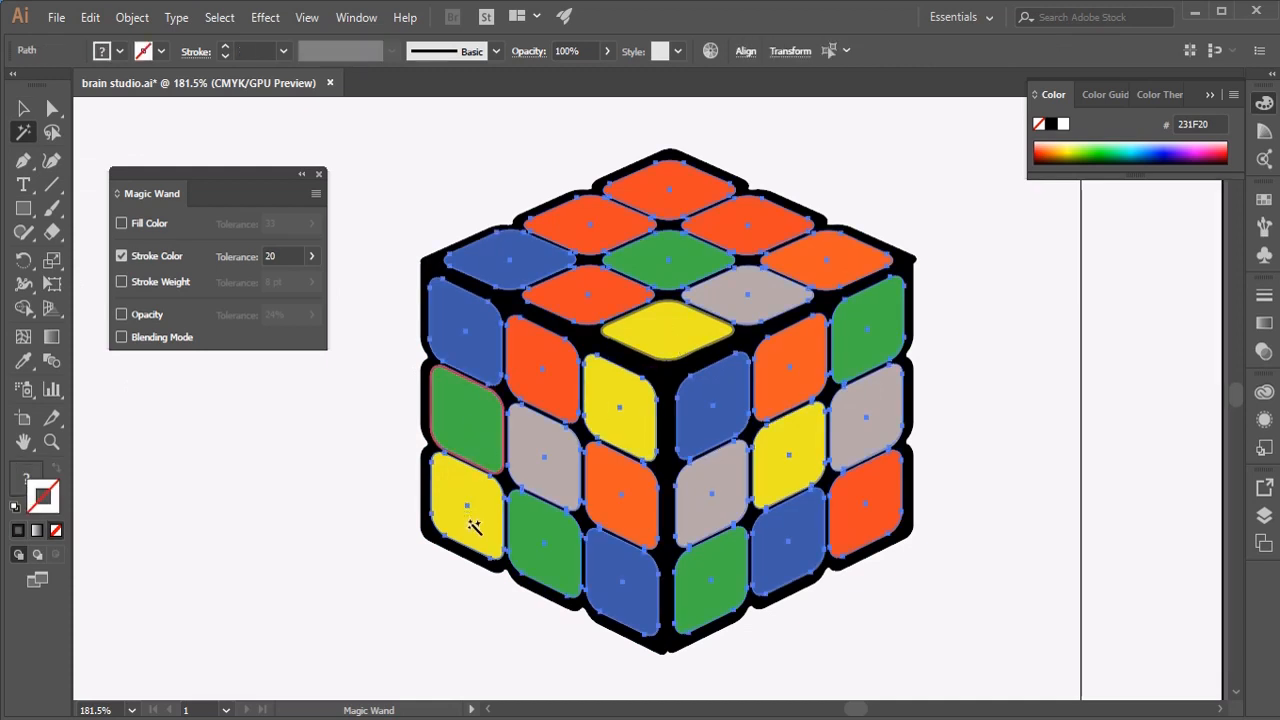
{"action": "left_click", "coordinate": [466, 418]}
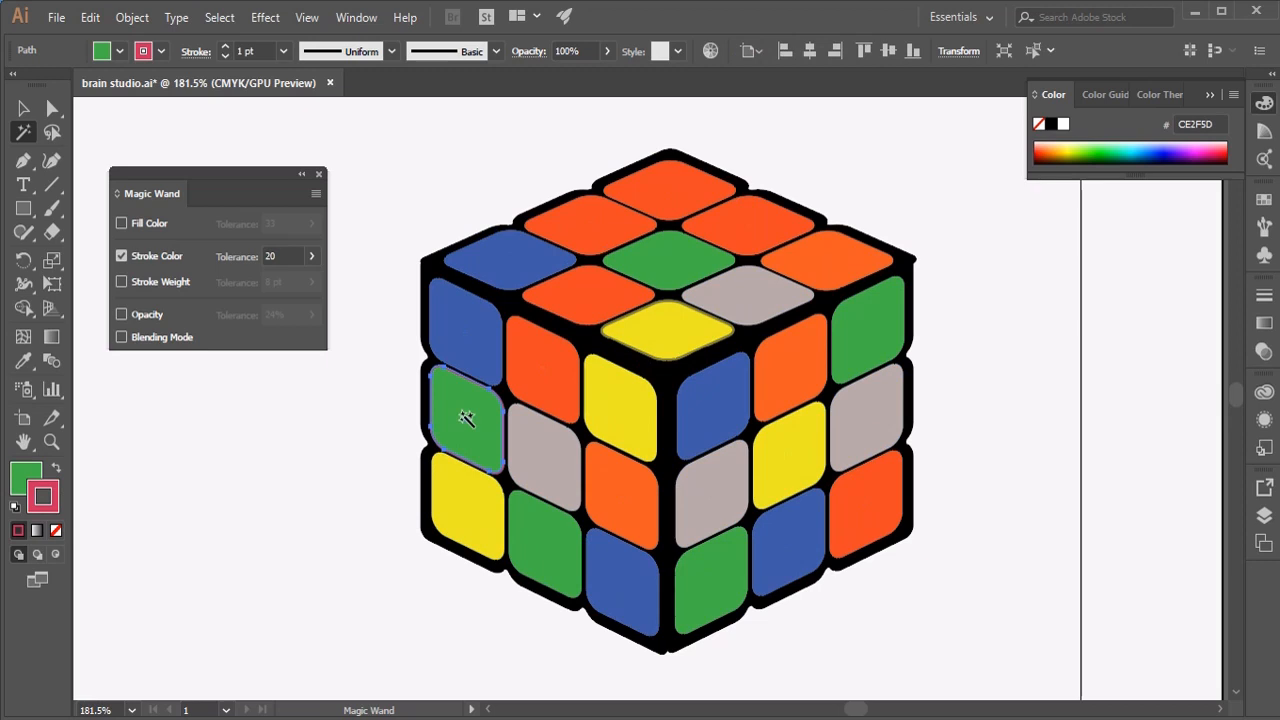
- Switch the Magic Wand criterion from Stroke Color to Stroke Weight and sample a strokeless yellow tile, then the pink-outlined green tile
{"action": "left_click", "coordinate": [122, 256]}
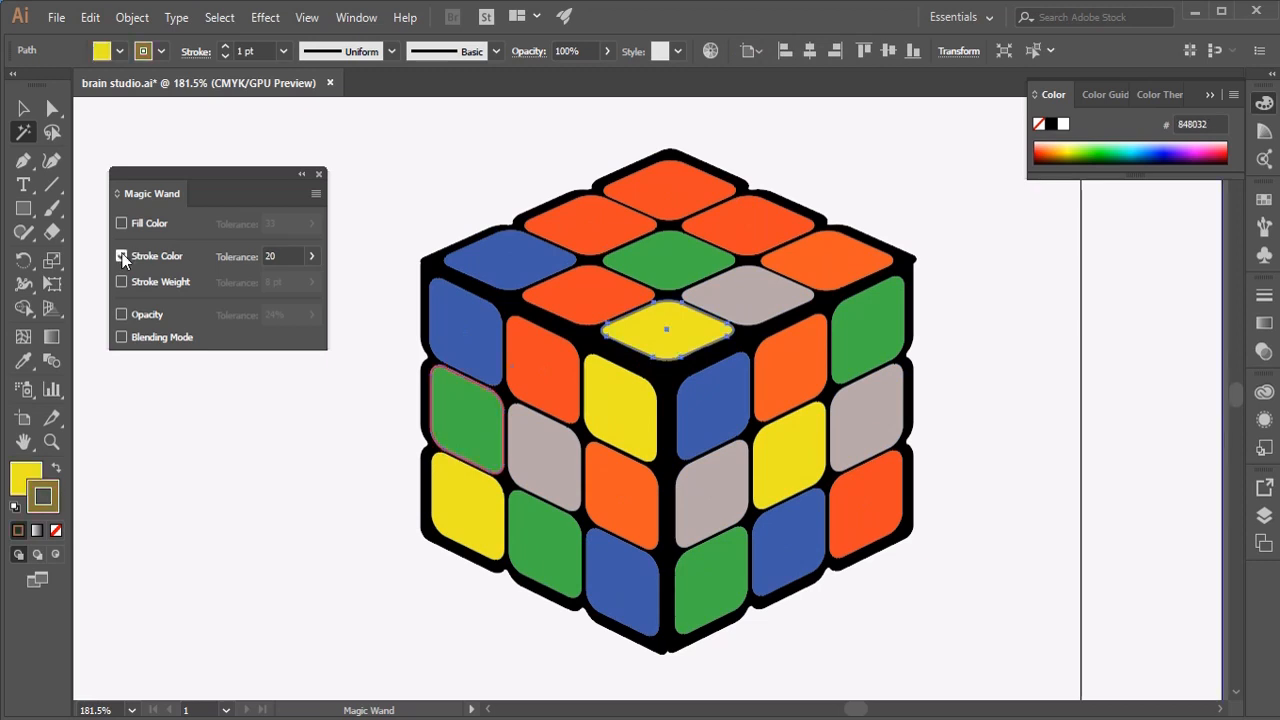
{"action": "left_click", "coordinate": [122, 256]}
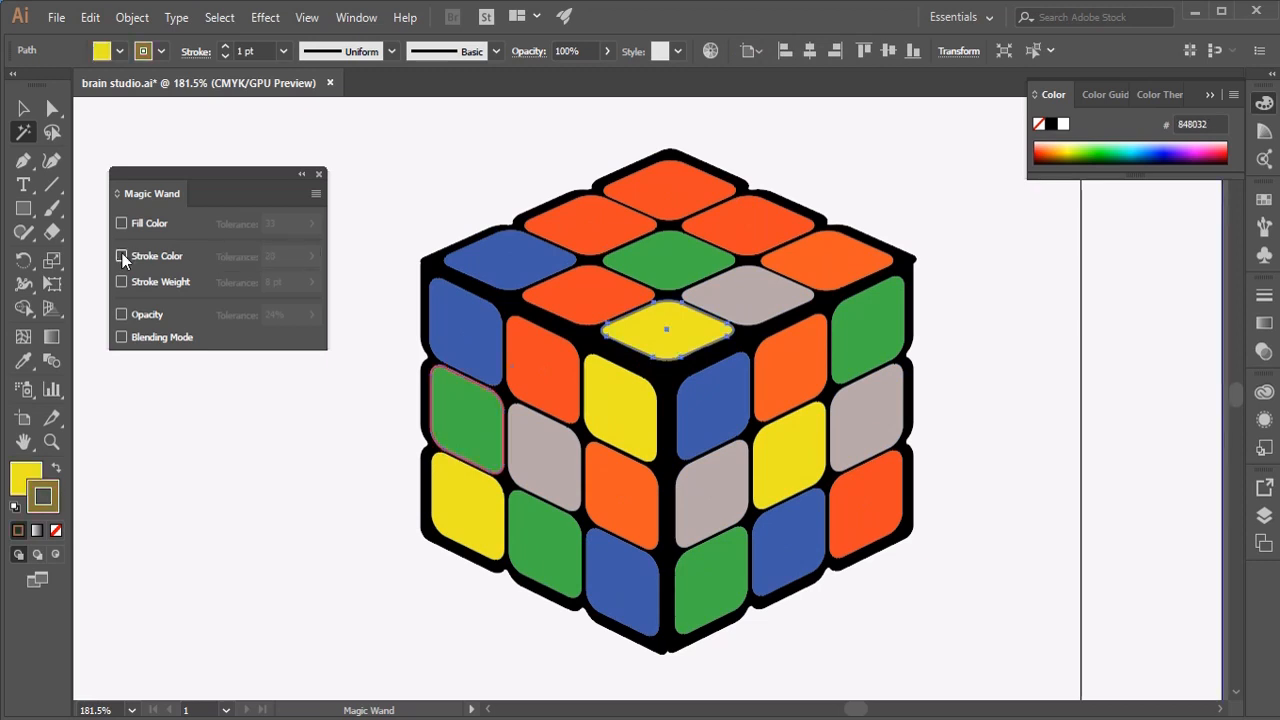
{"action": "left_click", "coordinate": [122, 283]}
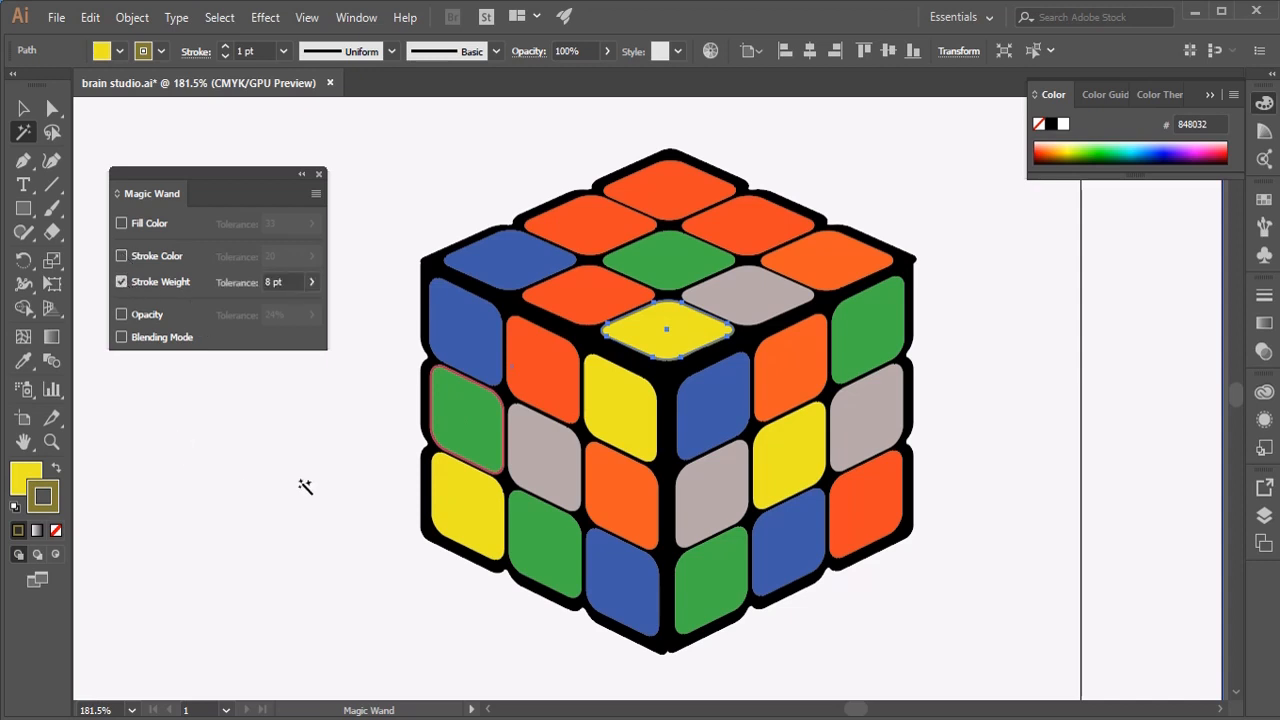
{"action": "left_click", "coordinate": [450, 503]}
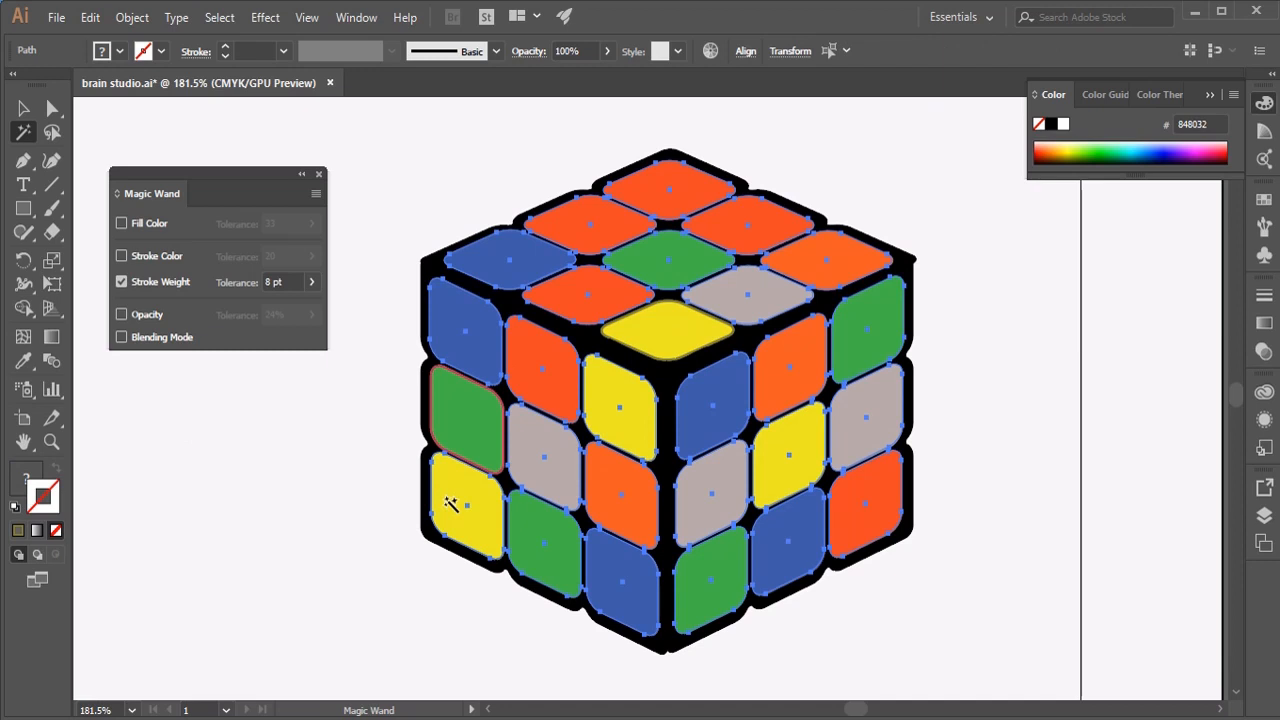
{"action": "left_click", "coordinate": [466, 430]}
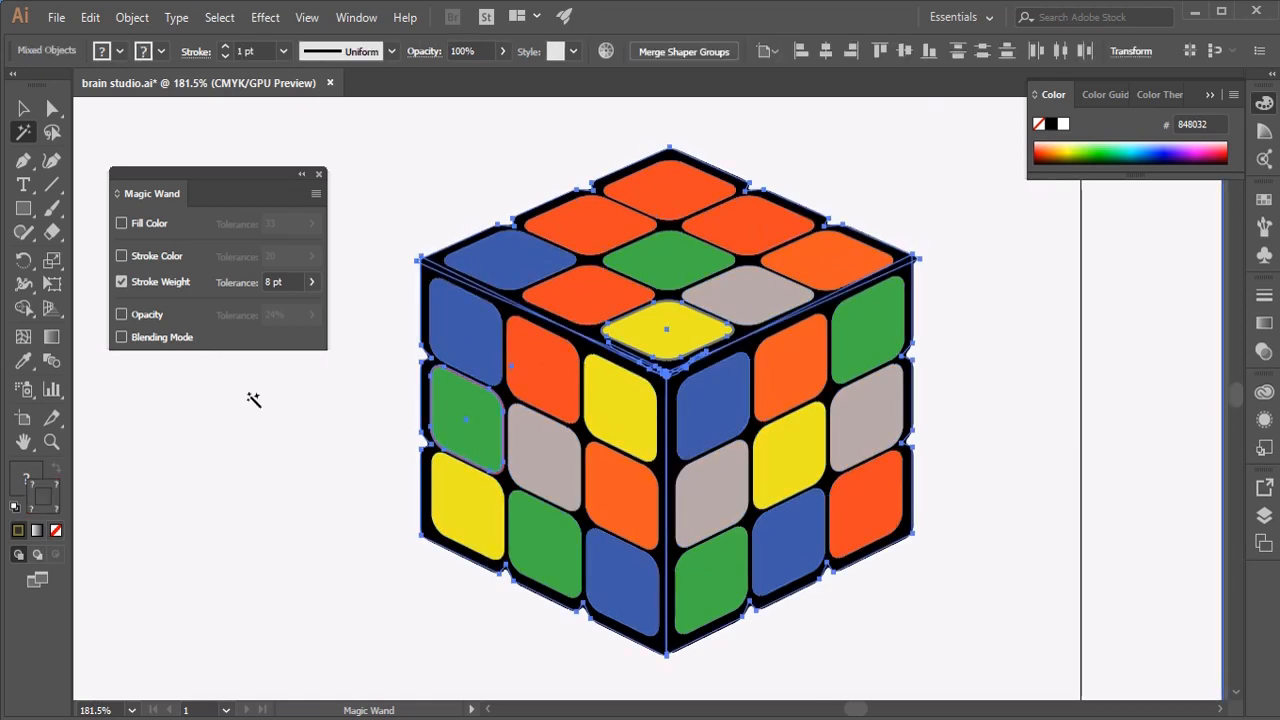
- Set the stroke weight of the olive-outlined yellow tile on the cube's top face to 5 pt and deselect it
{"action": "left_click", "coordinate": [24, 108]}
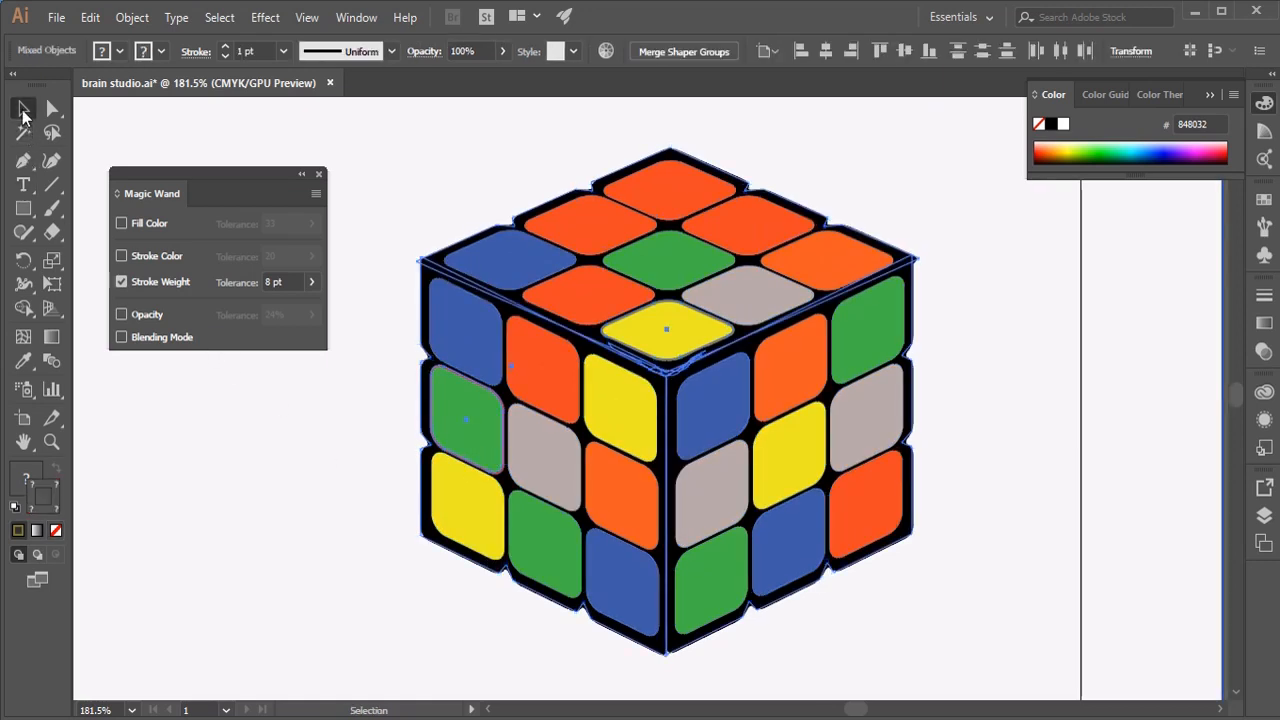
{"action": "left_click", "coordinate": [690, 330]}
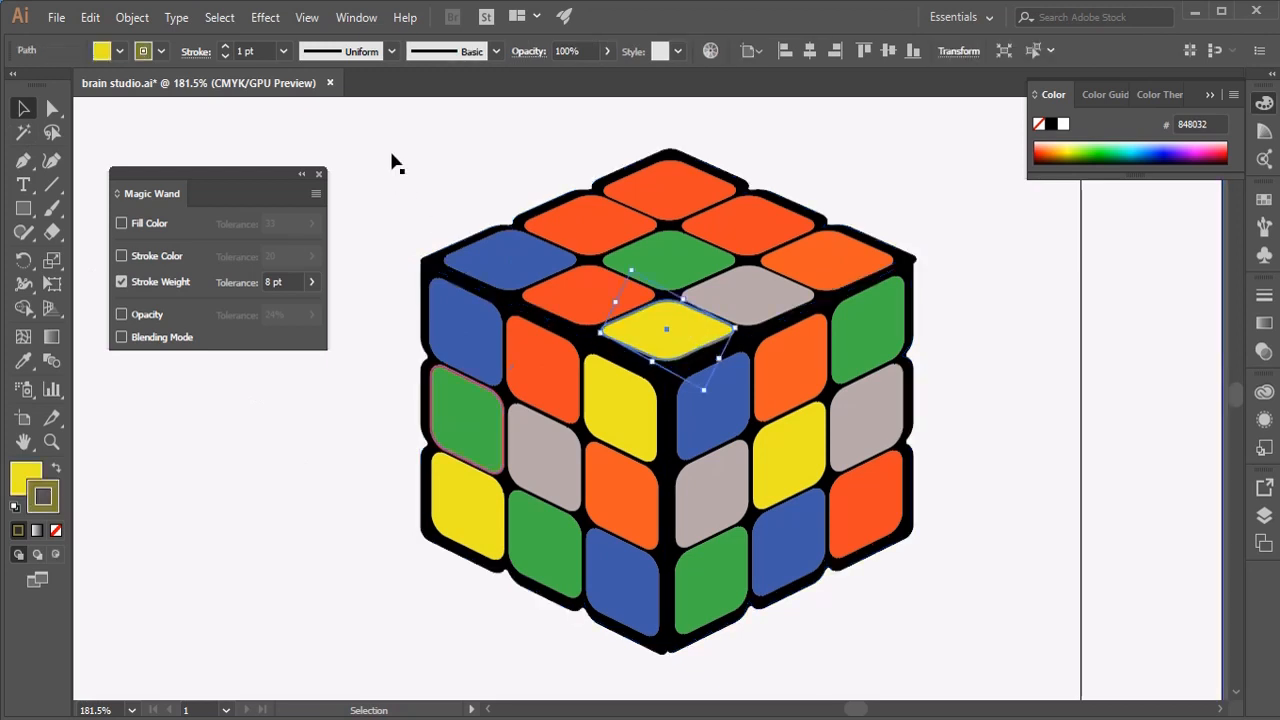
{"action": "left_click", "coordinate": [284, 51]}
{"action": "left_click", "coordinate": [312, 225]}
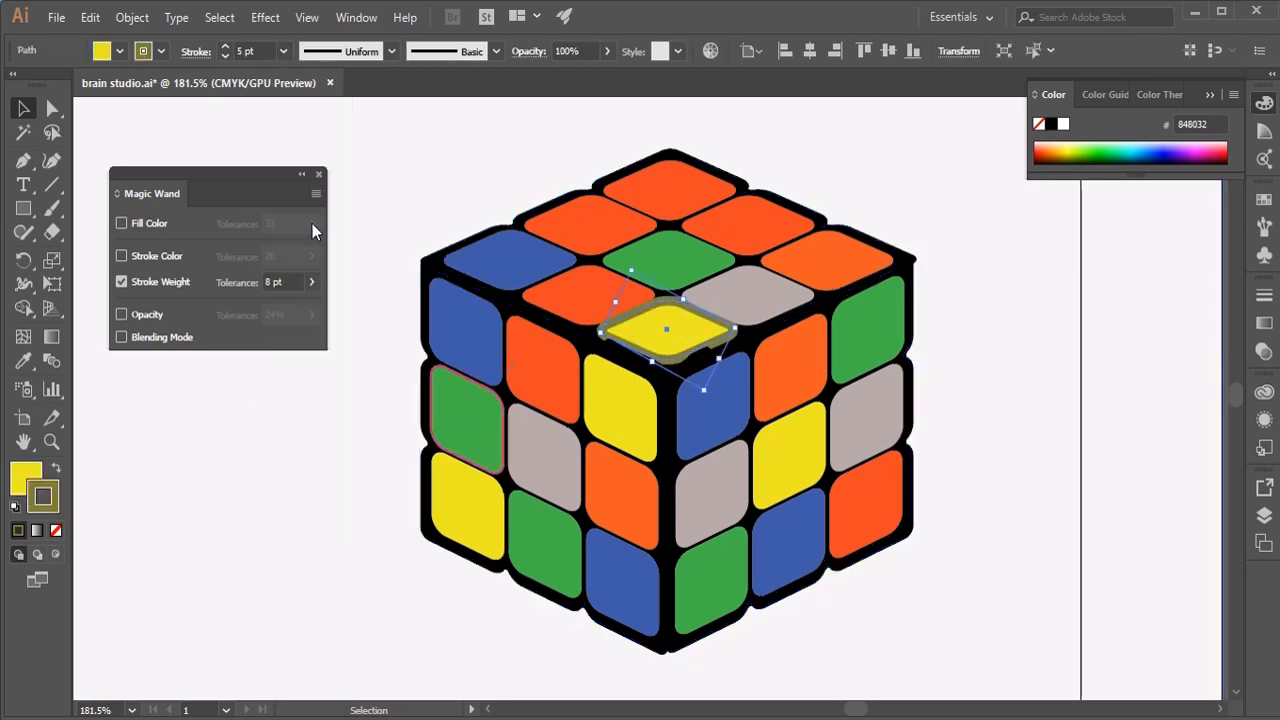
{"action": "left_click", "coordinate": [277, 471]}
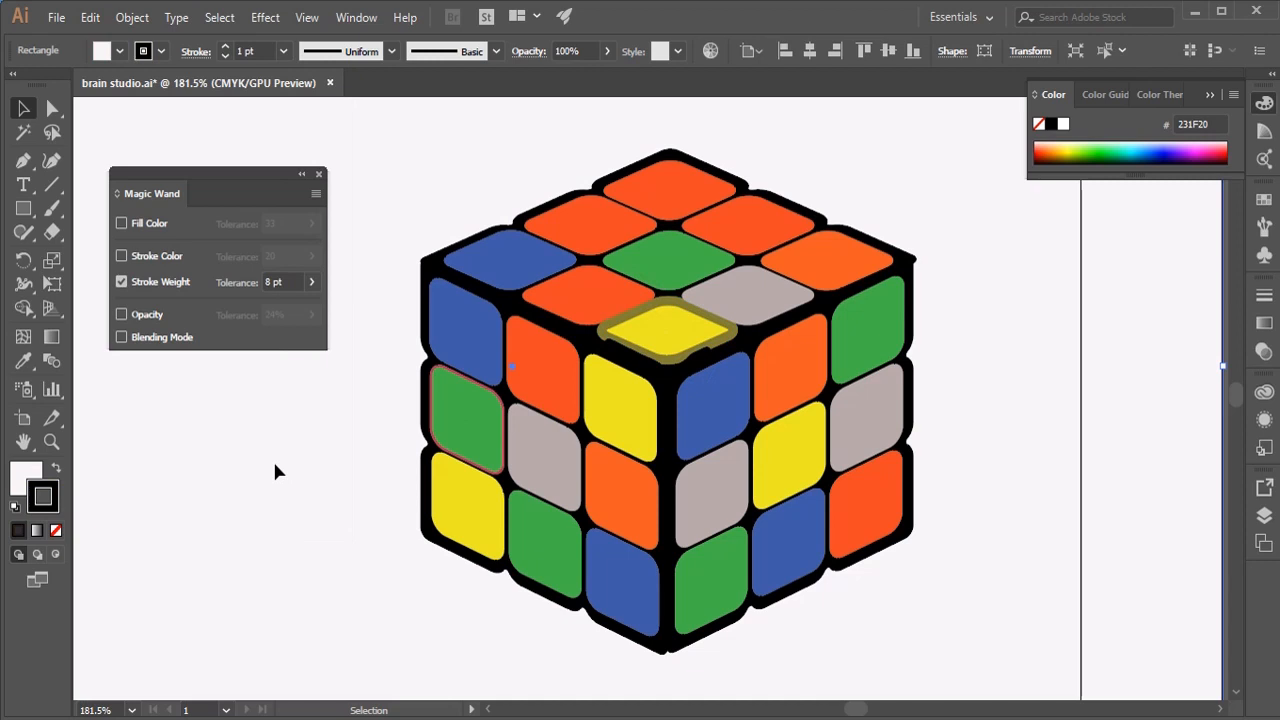
- Magic-wand select by stroke weight from the grey tile at the left face's centre, then from the pink-outlined green tile
{"action": "left_click", "coordinate": [23, 131]}
{"action": "left_click", "coordinate": [543, 474]}
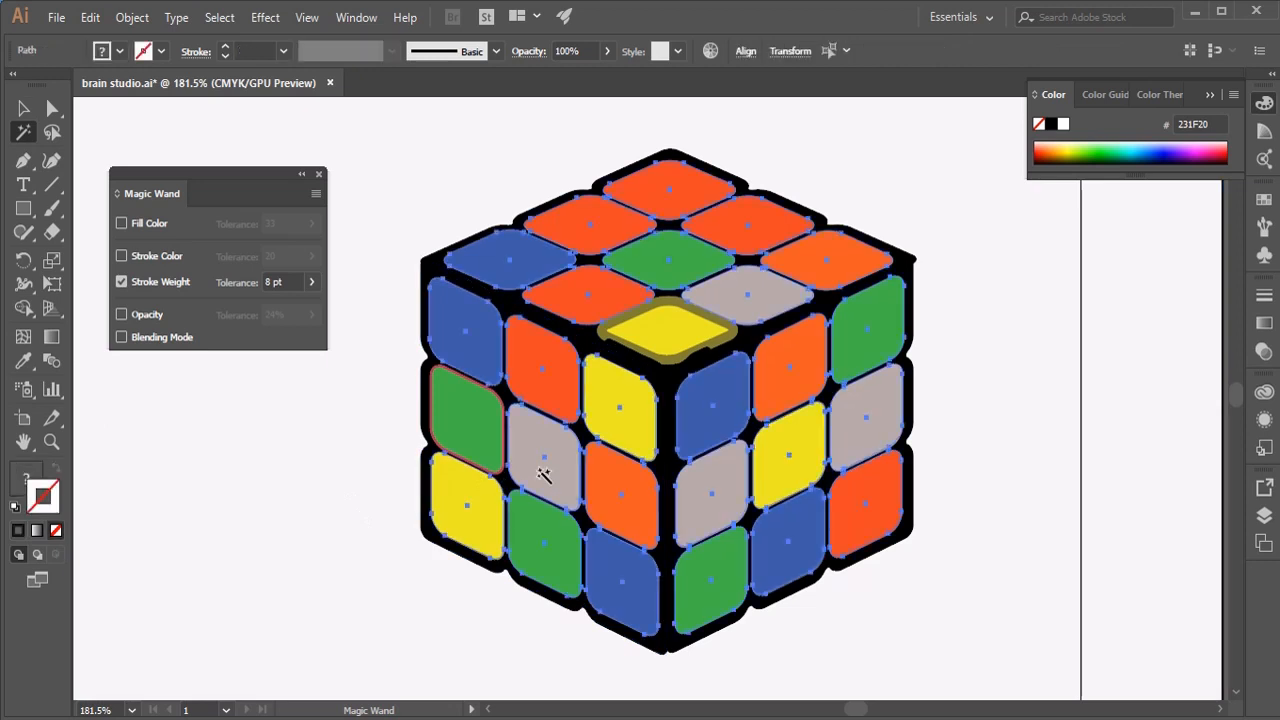
{"action": "left_click", "coordinate": [472, 420]}
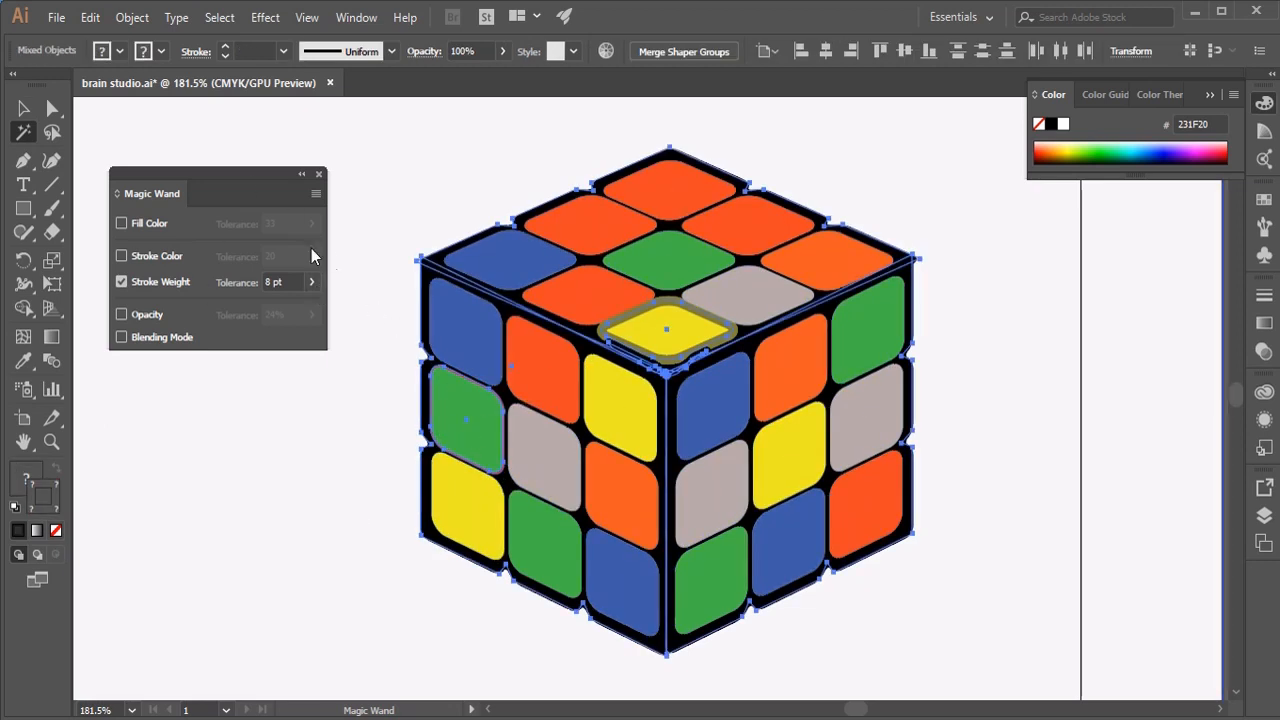
- Lower the Magic Wand's Stroke Weight tolerance to 0 pt and clear the current tile selection
{"action": "left_click", "coordinate": [311, 282]}
{"action": "left_click_drag", "start_coordinate": [274, 310], "coordinate": [240, 310]}
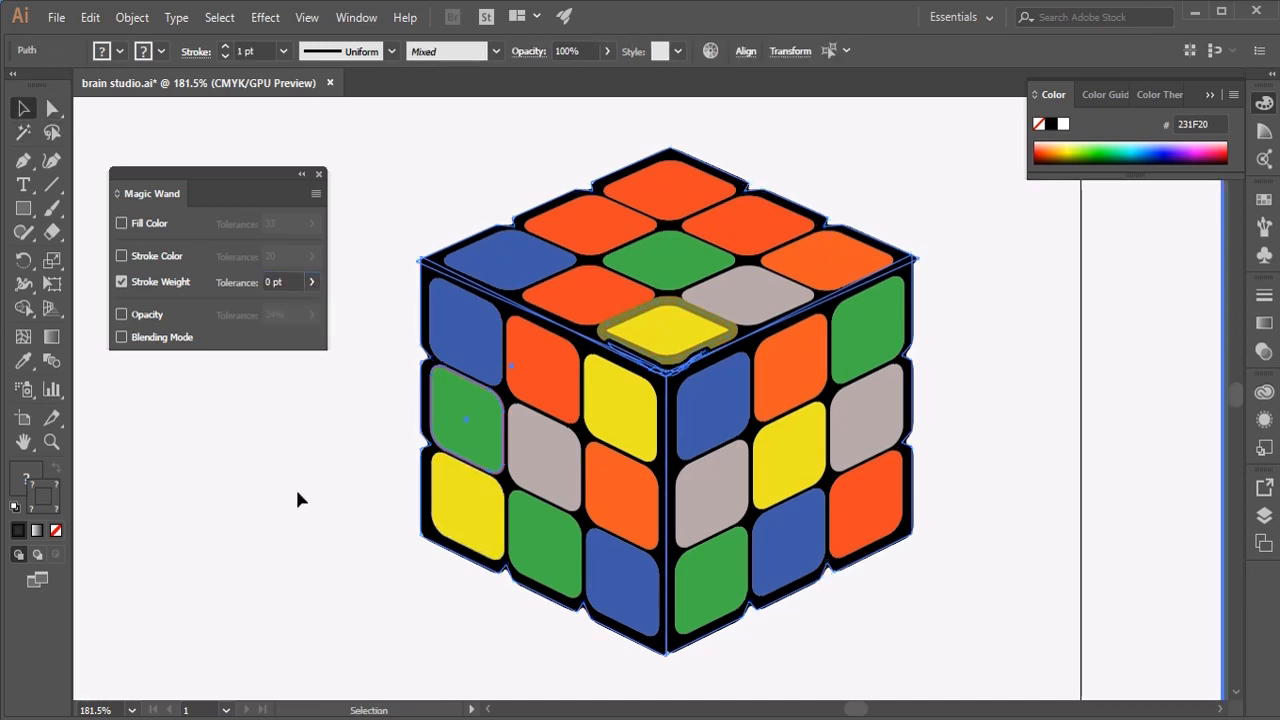
{"action": "key", "text": "v"}
{"action": "left_click", "coordinate": [668, 331]}
{"action": "left_click", "coordinate": [998, 484]}
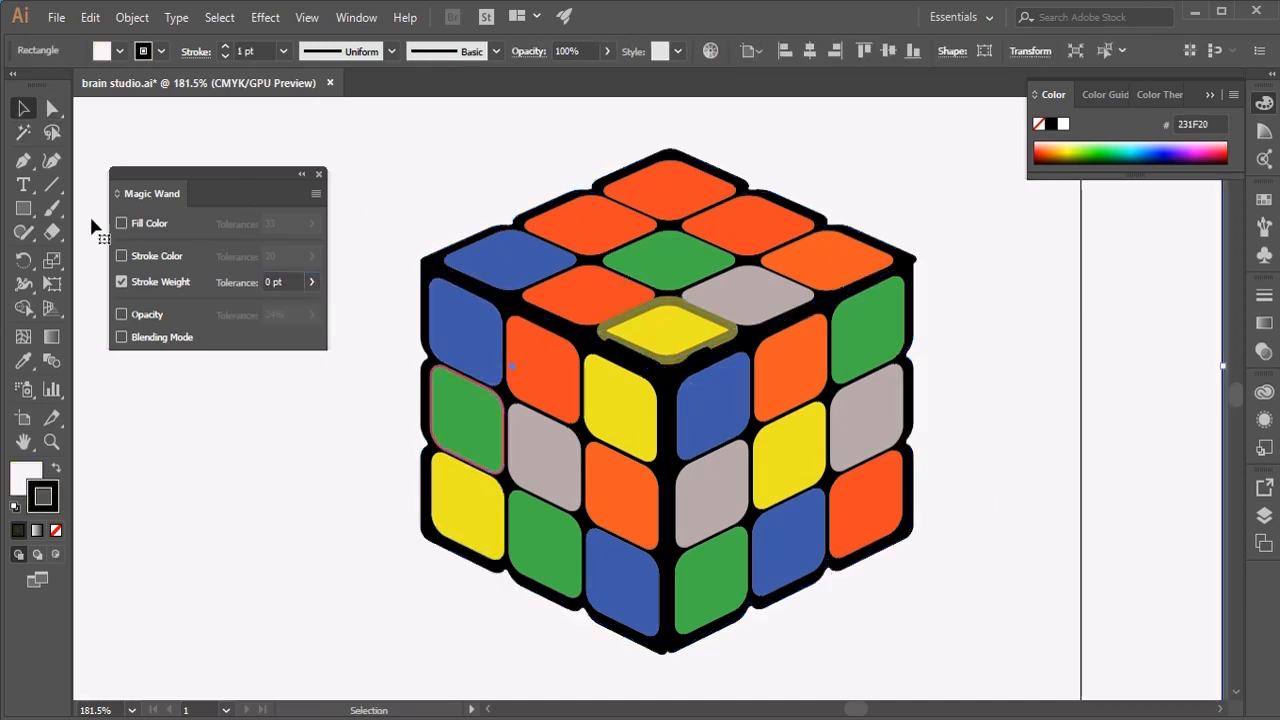
- Magic-wand sample the olive-outlined yellow, pink-outlined green and a strokeless orange tile by stroke weight, resample the yellow one, and deselect
{"action": "left_click", "coordinate": [26, 134]}
{"action": "left_click", "coordinate": [674, 329]}
{"action": "left_click", "coordinate": [491, 416]}
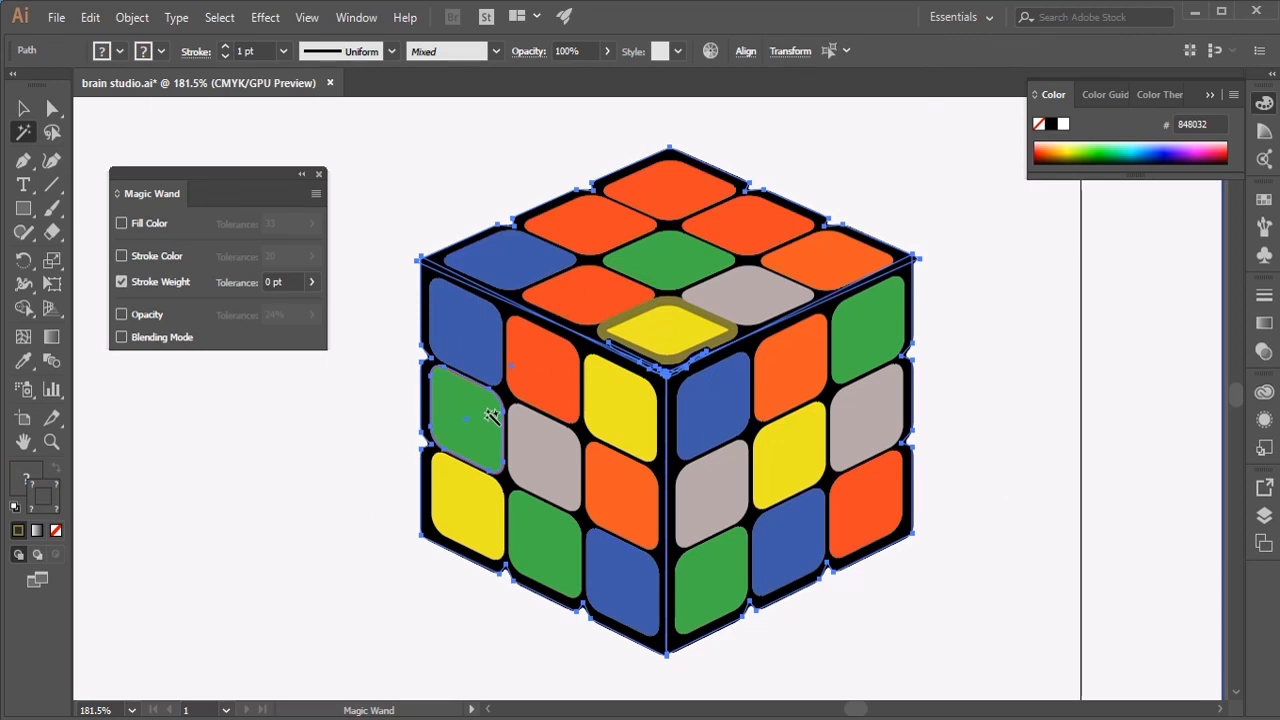
{"action": "left_click", "coordinate": [541, 387]}
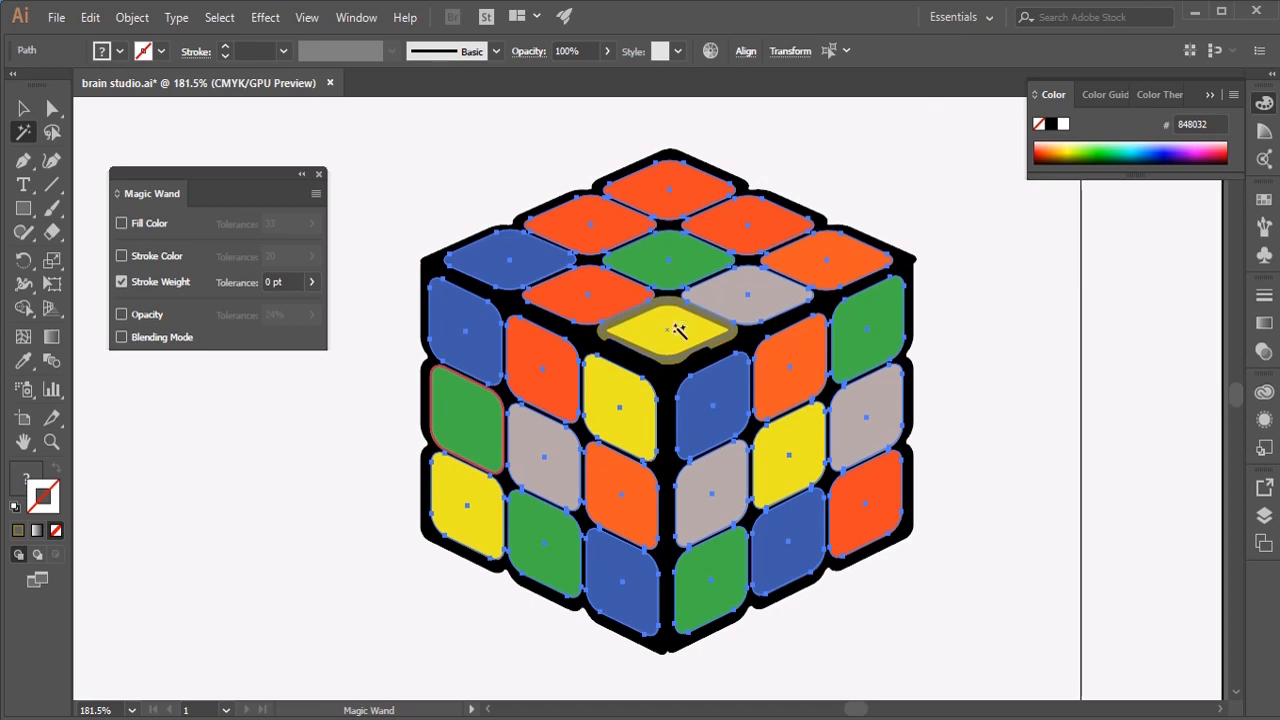
{"action": "left_click", "coordinate": [677, 330]}
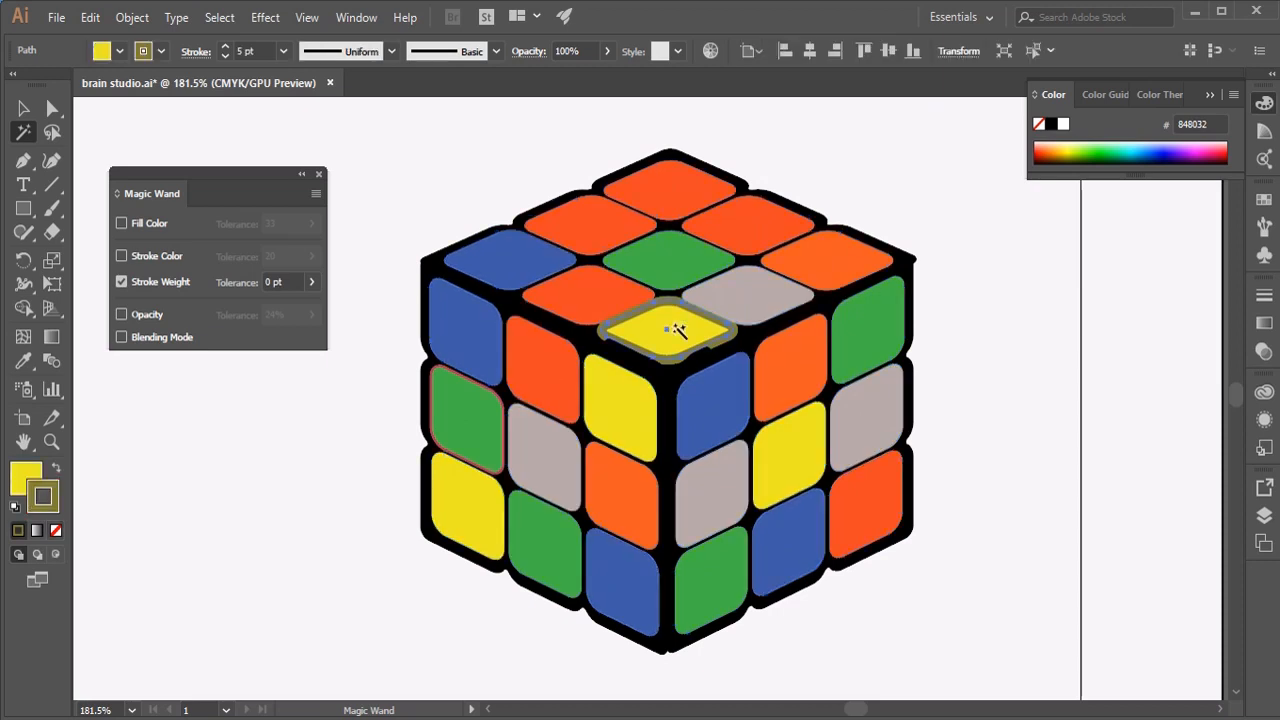
{"action": "key", "text": "v"}
{"action": "left_click", "coordinate": [253, 463]}
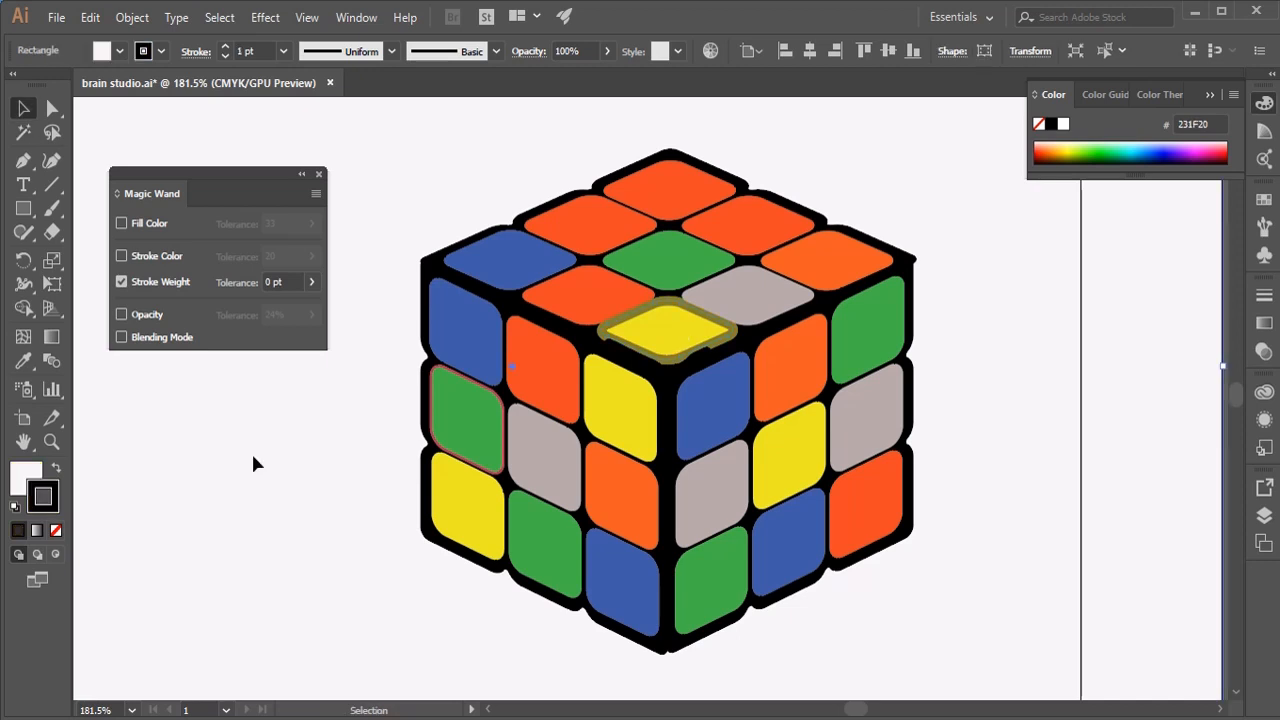
- Reduce the opacity of the olive-outlined yellow tile on the top face to 46% and deselect it
{"action": "left_click", "coordinate": [673, 336]}
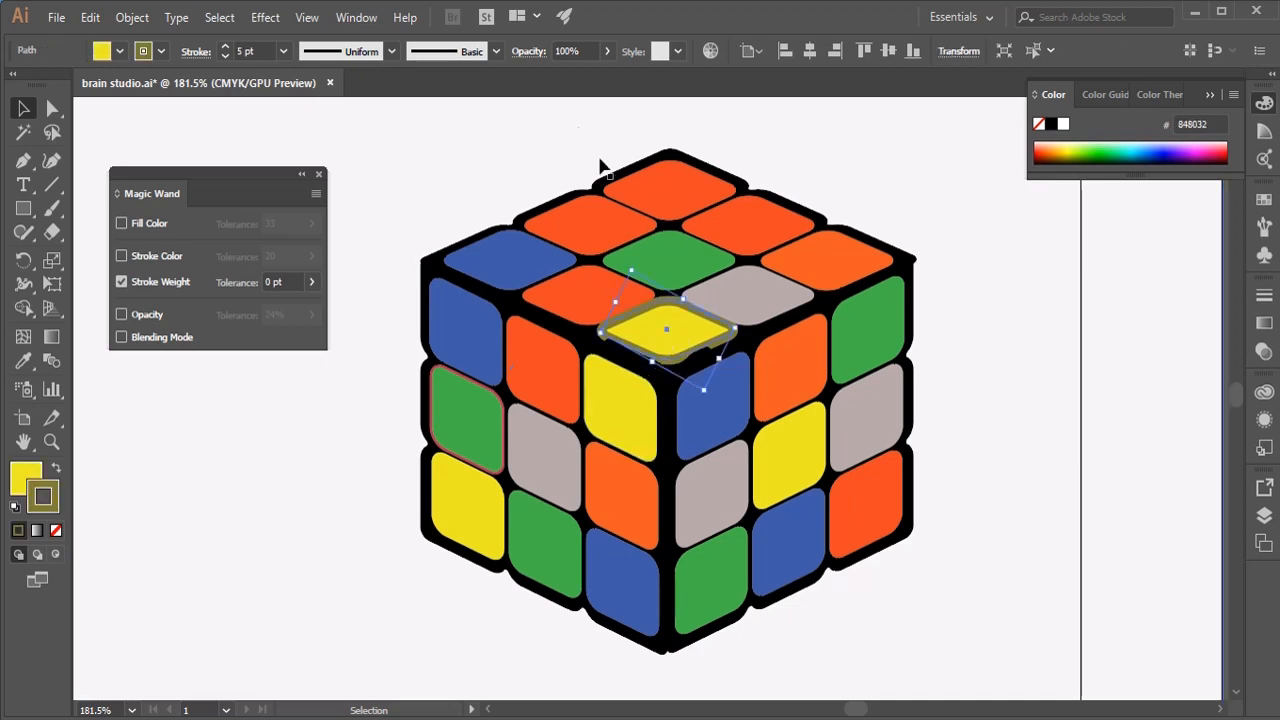
{"action": "left_click", "coordinate": [606, 51]}
{"action": "left_click_drag", "start_coordinate": [605, 77], "coordinate": [560, 86]}
{"action": "left_click", "coordinate": [460, 127]}
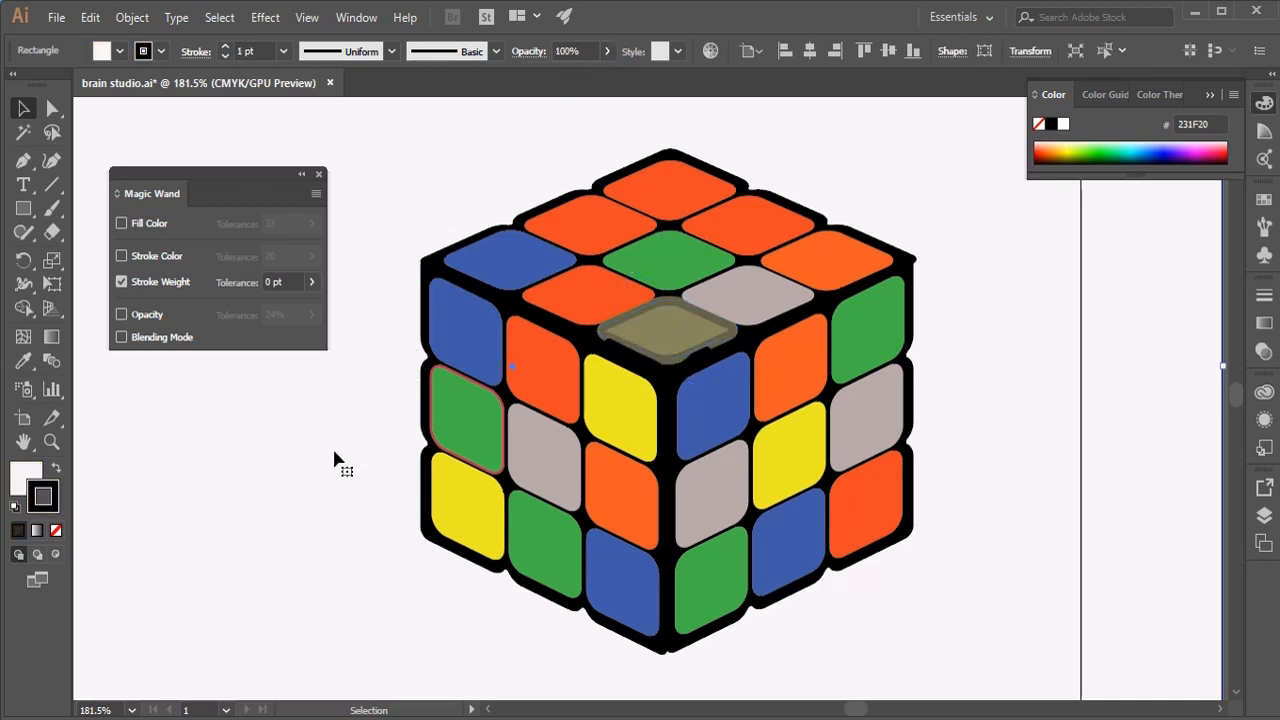
{"action": "left_click", "coordinate": [551, 463]}
{"action": "left_click", "coordinate": [343, 480]}
- Switch the Magic Wand criterion from Stroke Weight to Opacity and sample a fully opaque yellow tile, then the semi-transparent top tile
{"action": "left_click", "coordinate": [121, 282]}
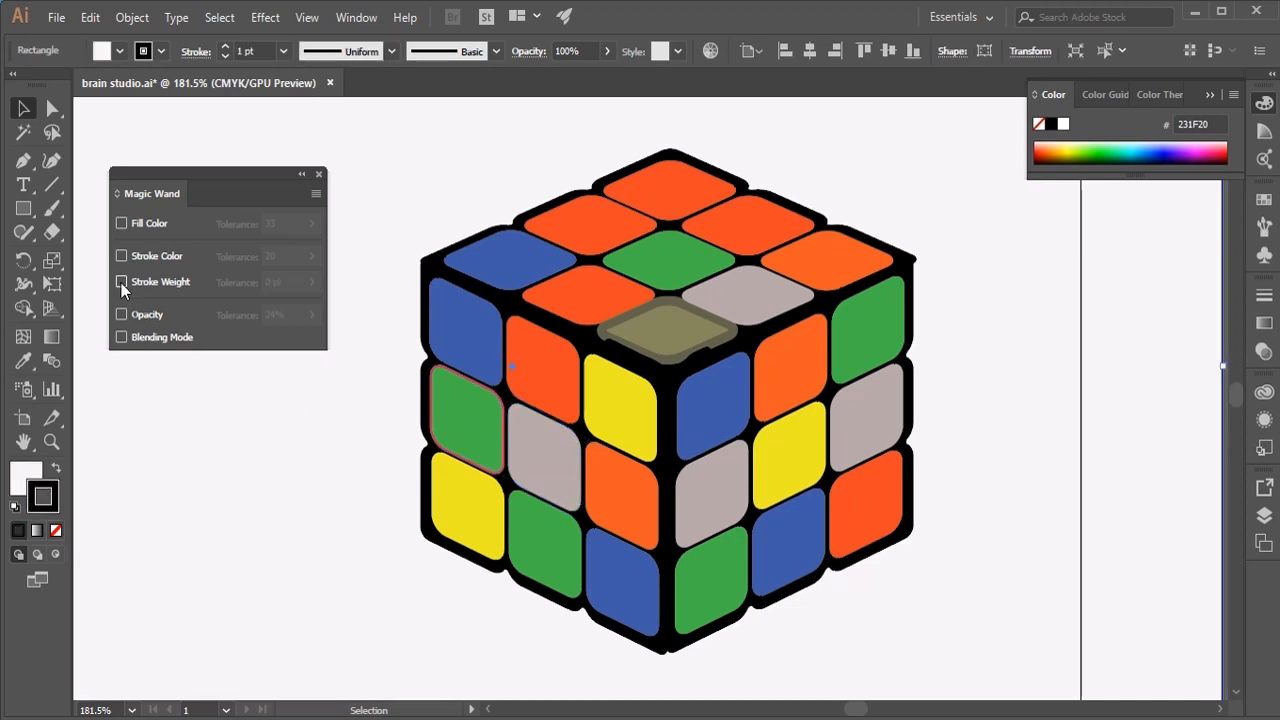
{"action": "left_click", "coordinate": [121, 314]}
{"action": "left_click", "coordinate": [24, 133]}
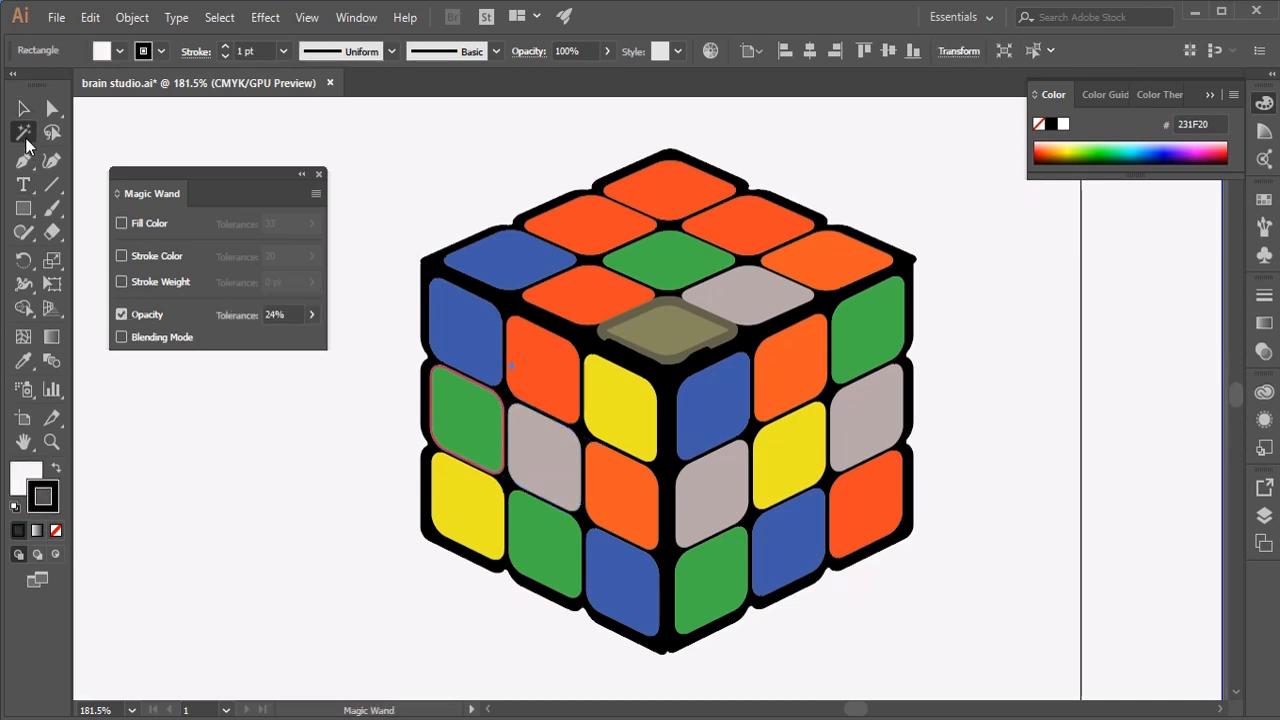
{"action": "left_click", "coordinate": [451, 525]}
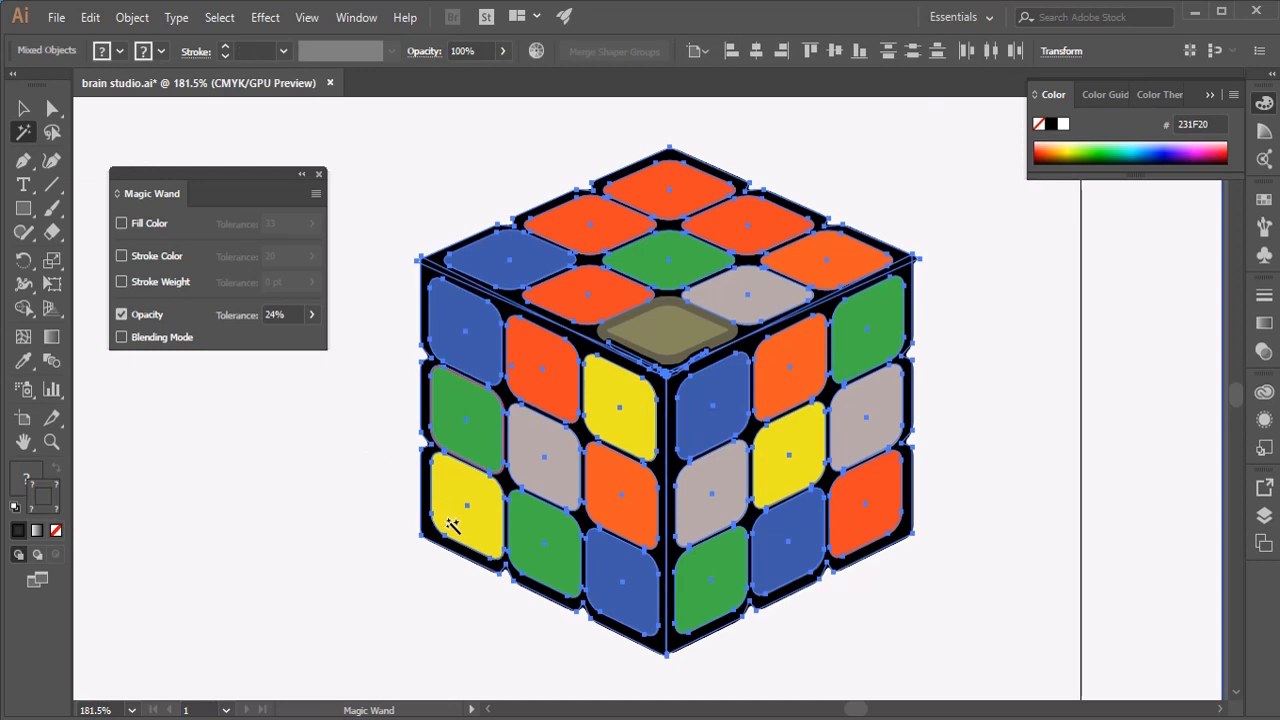
{"action": "left_click", "coordinate": [658, 340]}
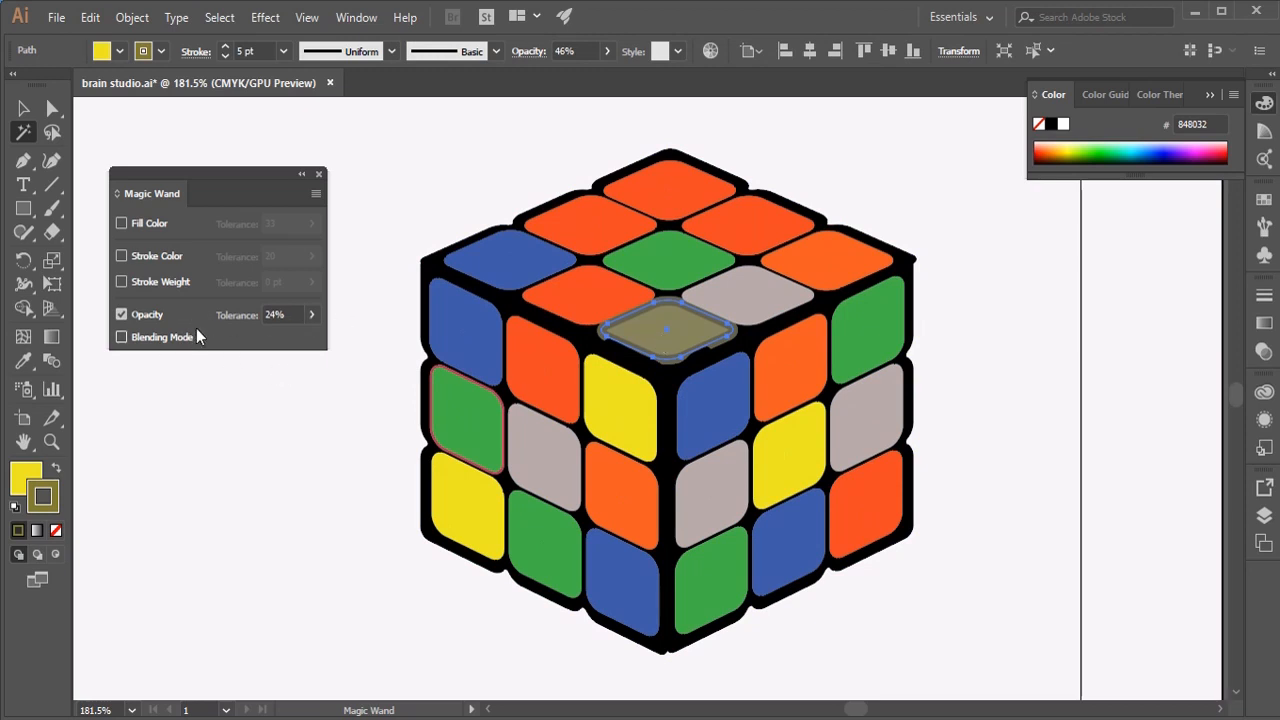
- Switch the Magic Wand criterion from Opacity to Blending Mode and sample the yellow tile in the left face's upper row
{"action": "left_click", "coordinate": [122, 337]}
{"action": "left_click", "coordinate": [630, 408]}
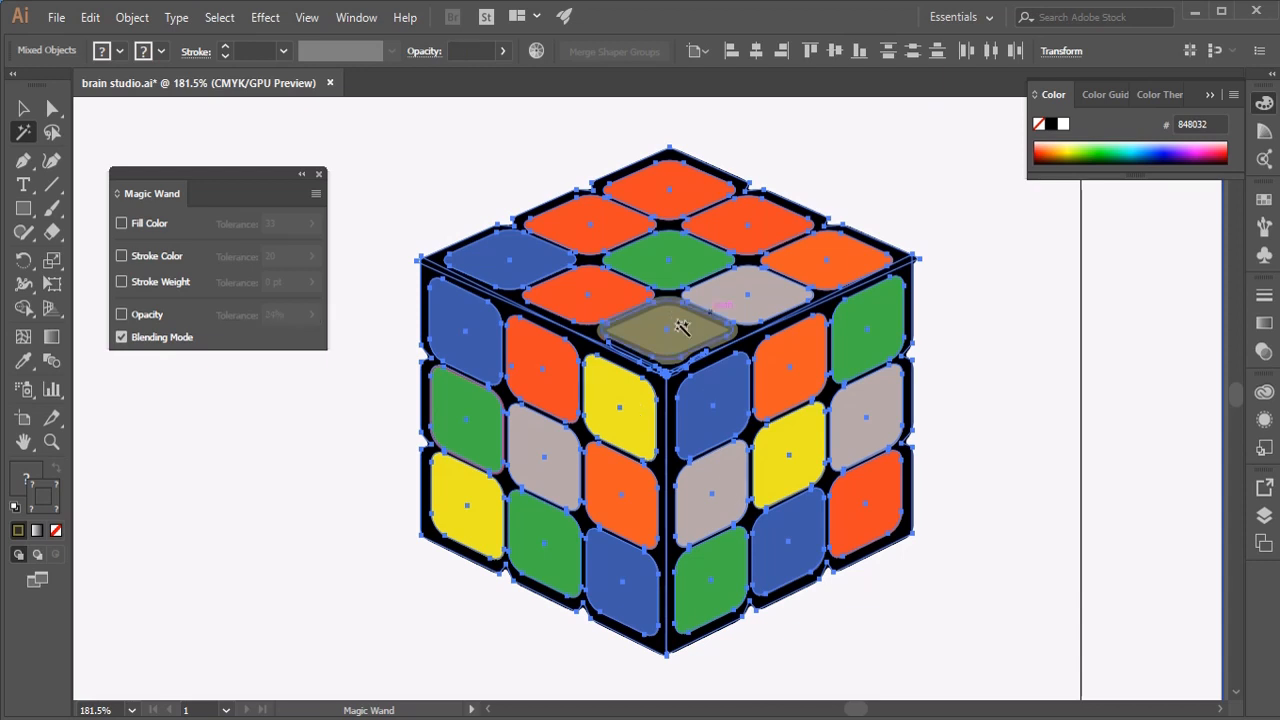
- Hide the Magic Wand's stroke options and transparency options
{"action": "left_click", "coordinate": [316, 194]}
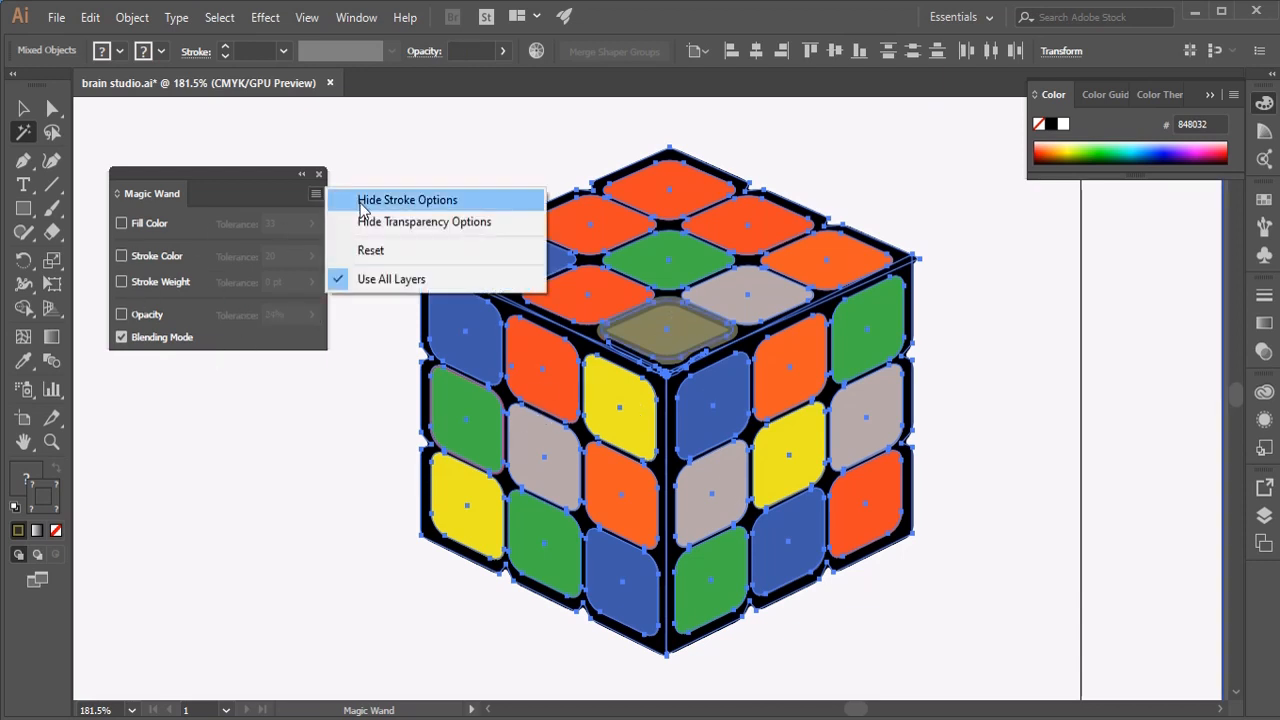
{"action": "left_click", "coordinate": [340, 200]}
{"action": "left_click", "coordinate": [318, 196]}
{"action": "left_click", "coordinate": [343, 218]}
- Show the Magic Wand's stroke options and transparency options again
{"action": "left_click", "coordinate": [316, 195]}
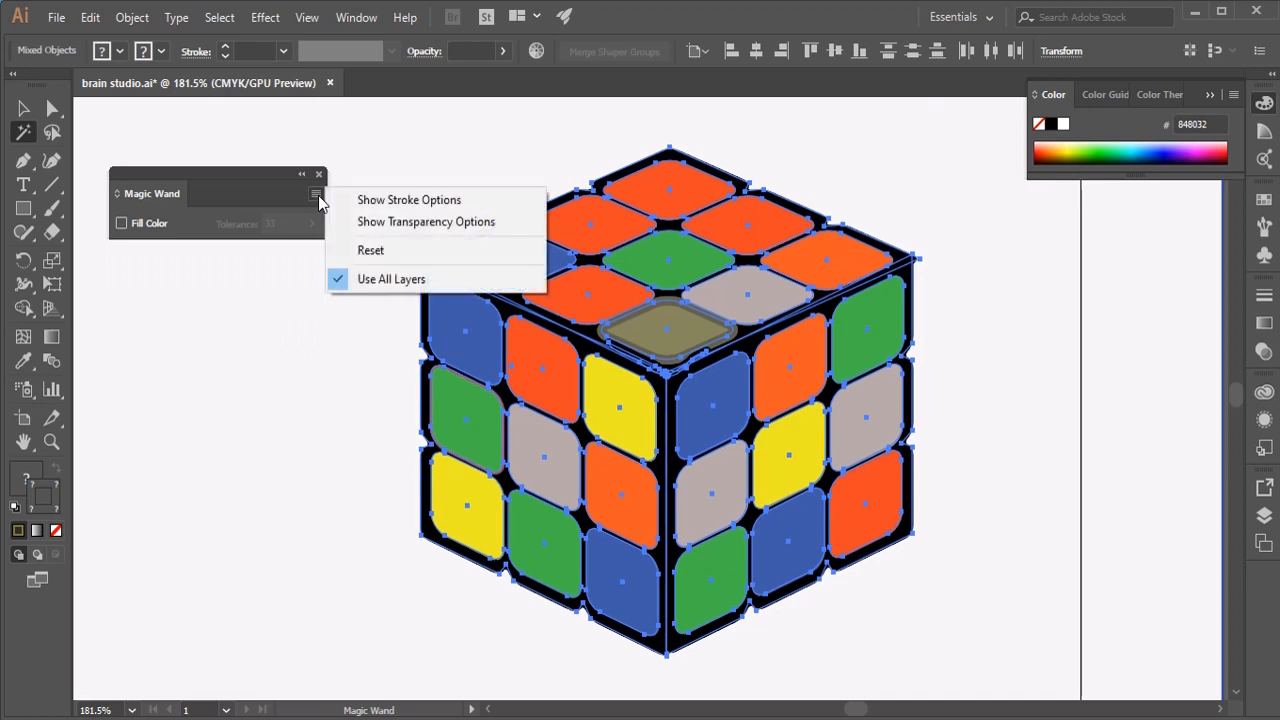
{"action": "left_click", "coordinate": [370, 201]}
{"action": "left_click", "coordinate": [316, 195]}
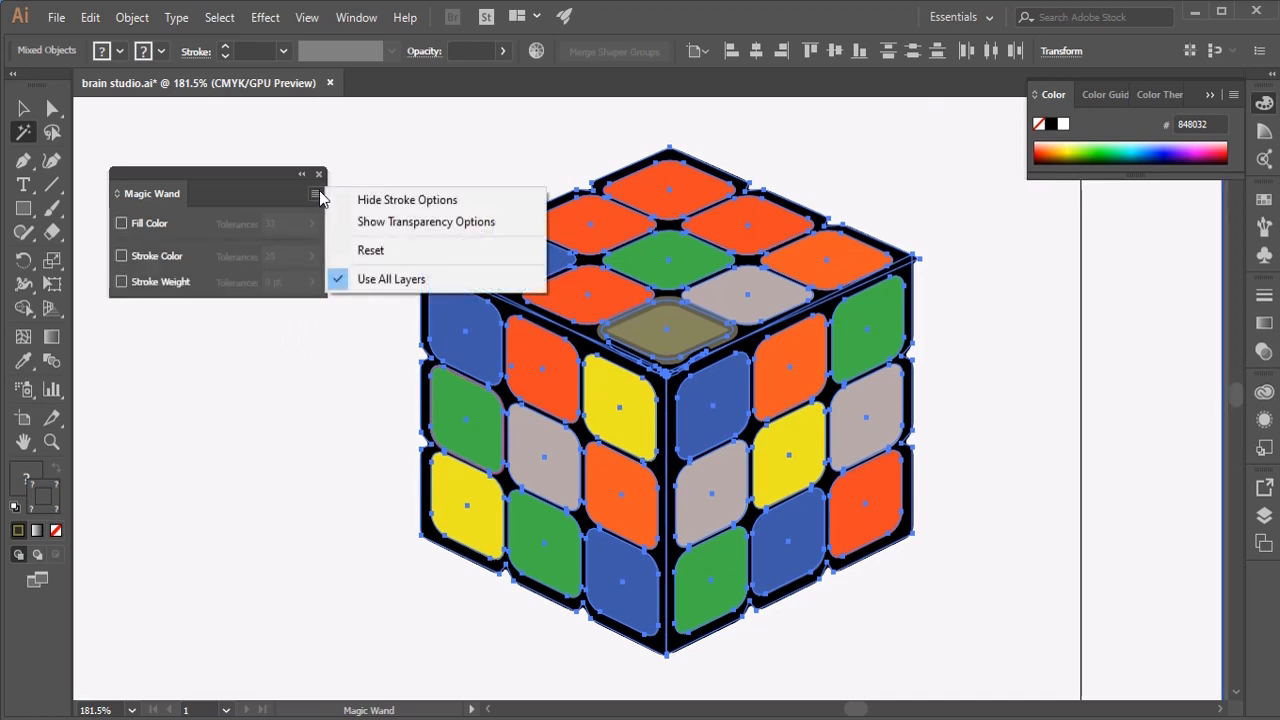
{"action": "left_click", "coordinate": [343, 219]}
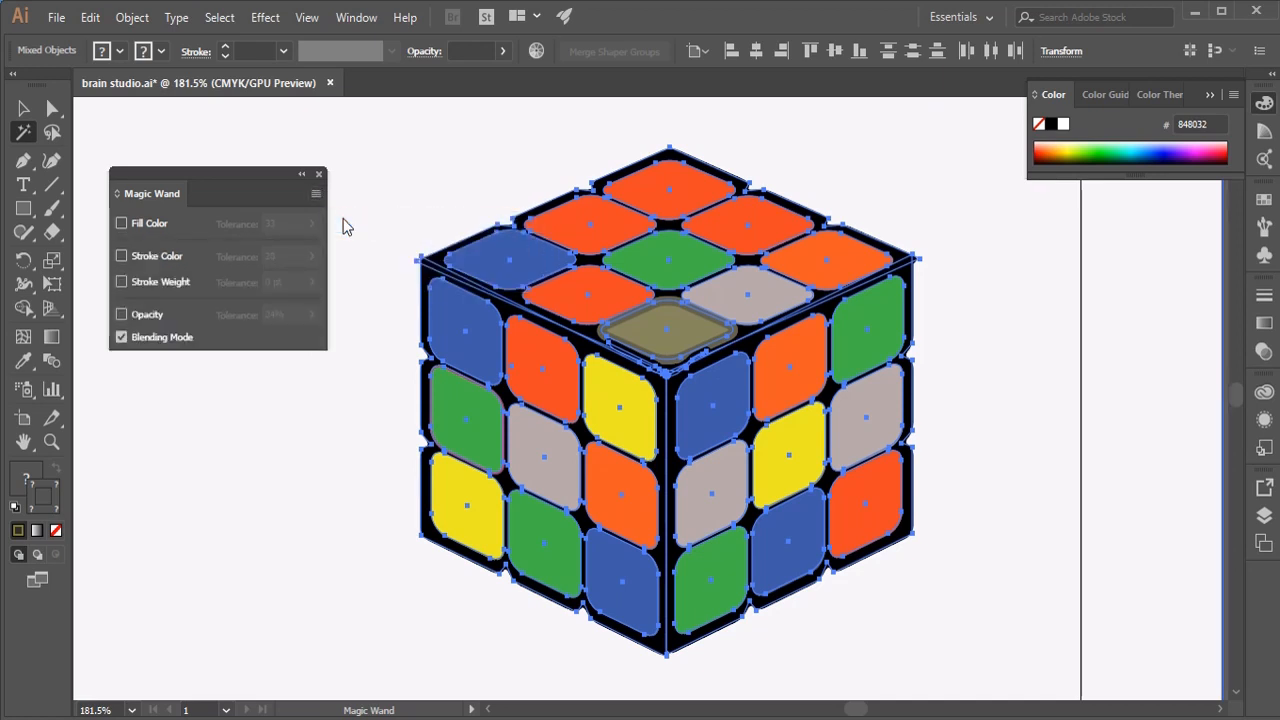